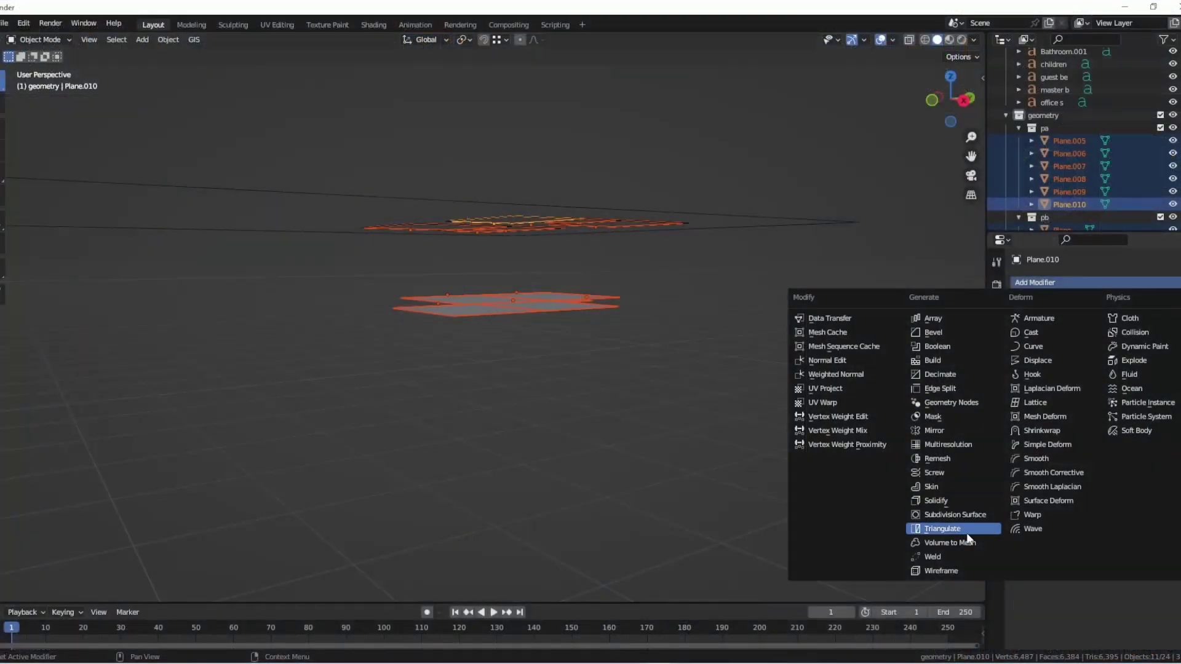
Give the floor-plan plane a Solidify modifier and copy it to all the selected planes.
left_click(820, 534)
key("ctrl+l")
left_click(615, 526)
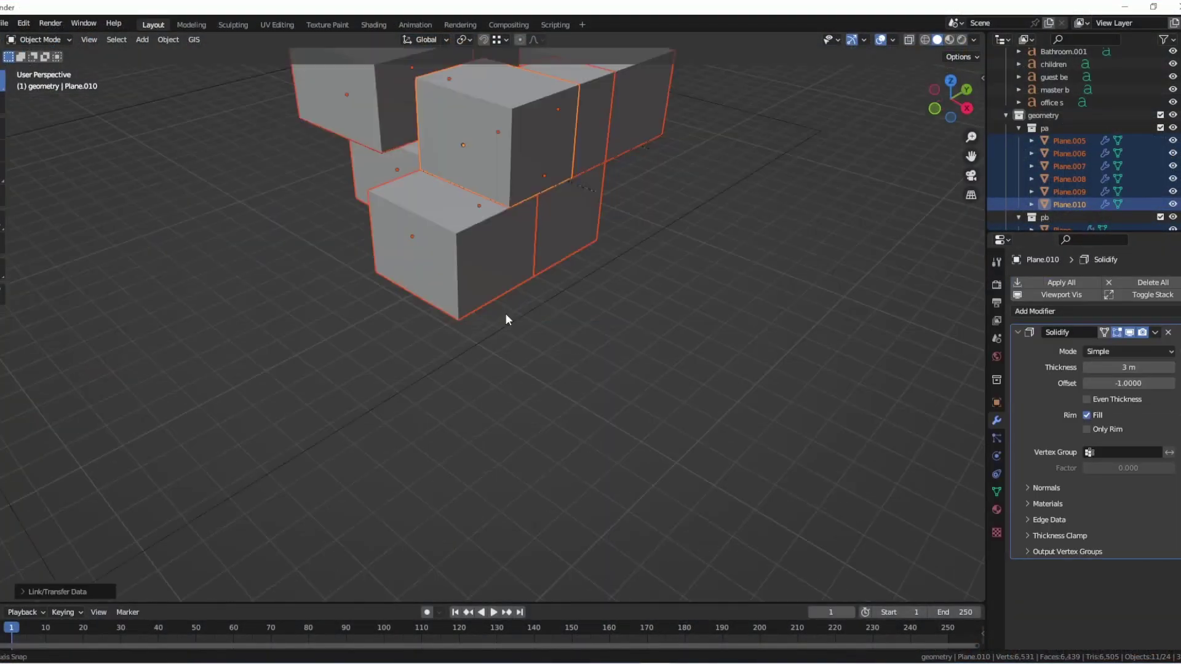
key("alt+a")
scroll(504, 313, "down", 2)
middle_click_drag(504, 313, 580, 188)
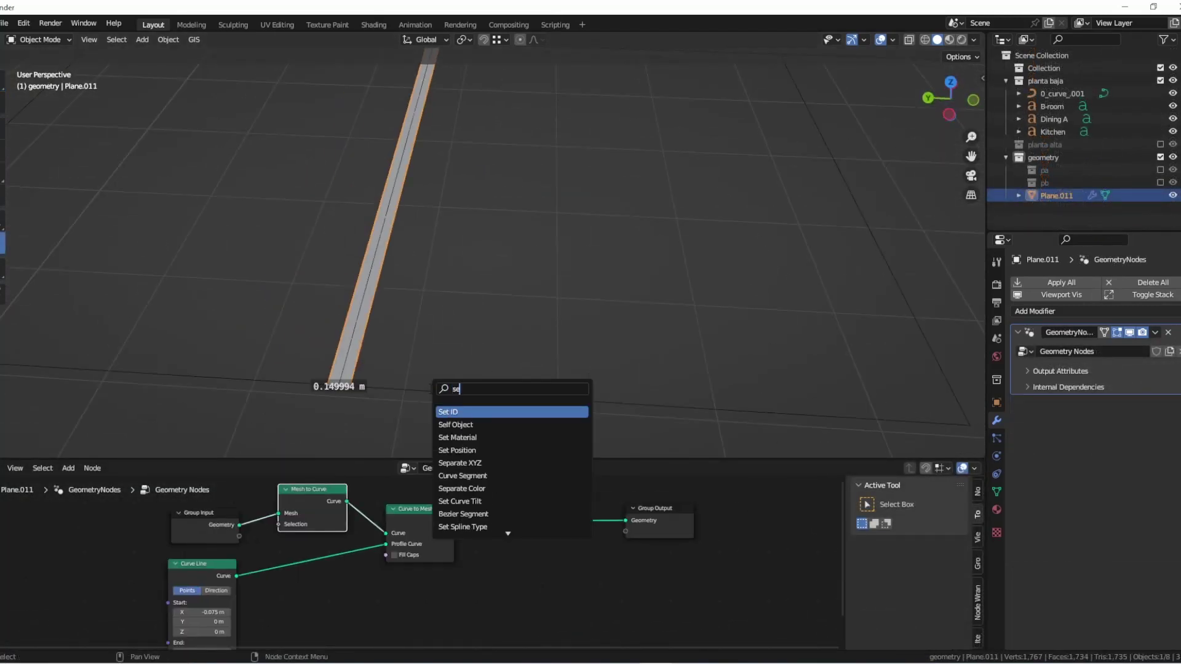
Insert Extrude Mesh after Curve to Mesh and select an edge loop of the floor outline.
key("Return")
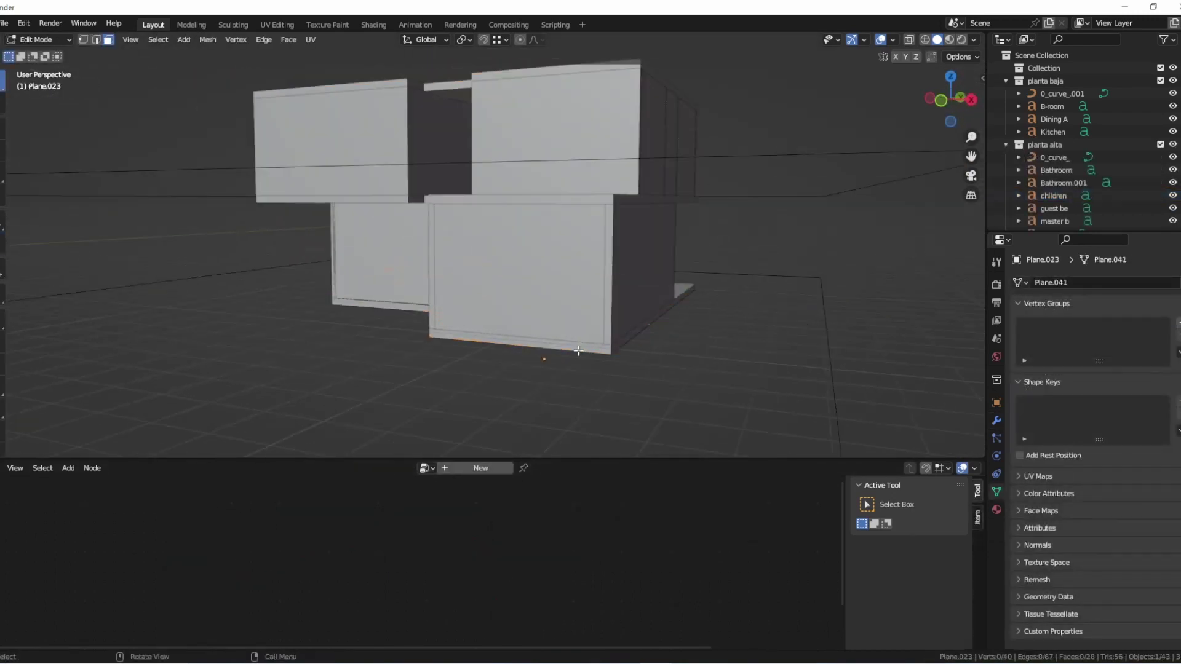
left_click(585, 285, "alt")
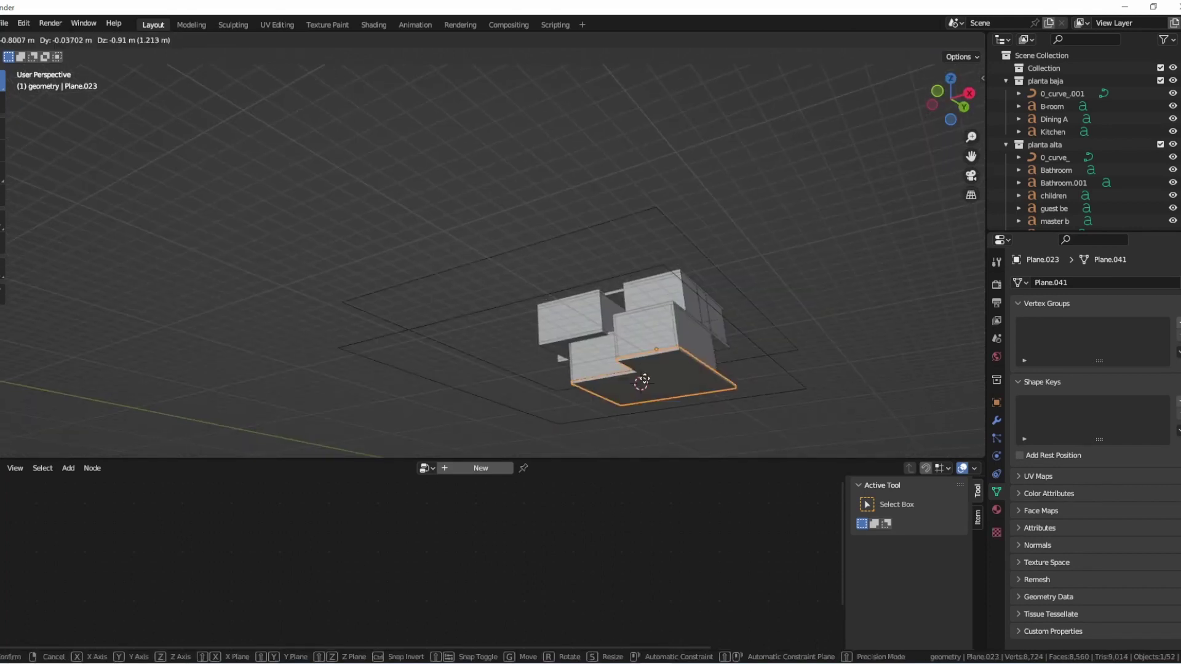
key("shift+a")
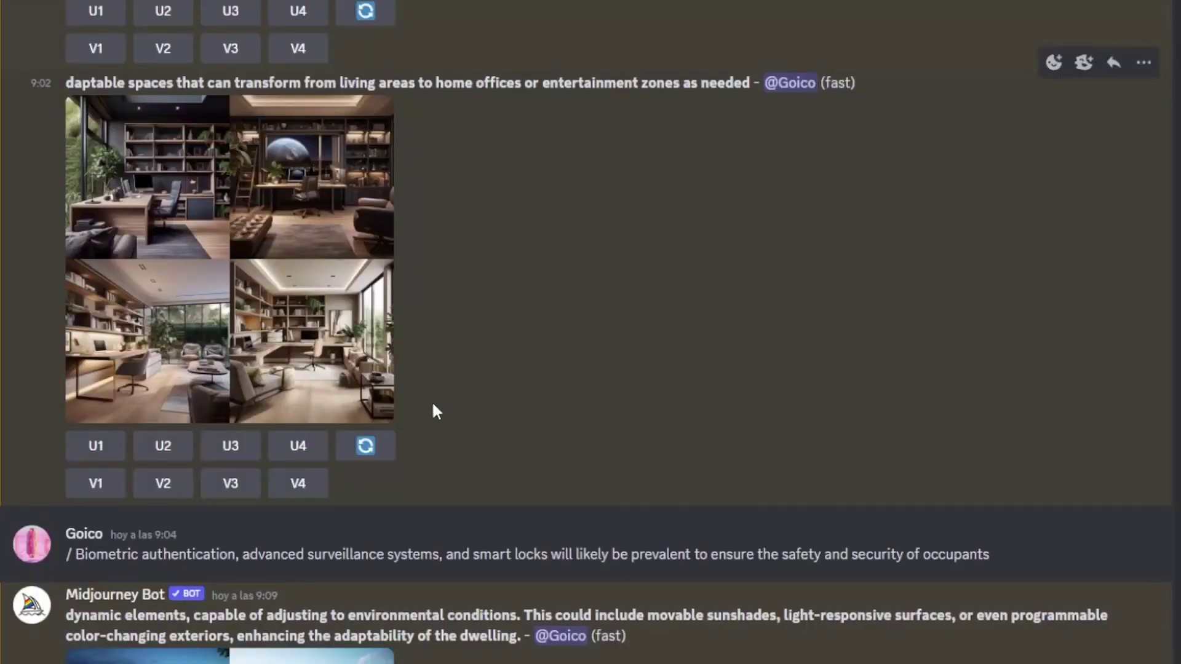
scroll(431, 424, "down", 15)
scroll(406, 480, "up", 20)
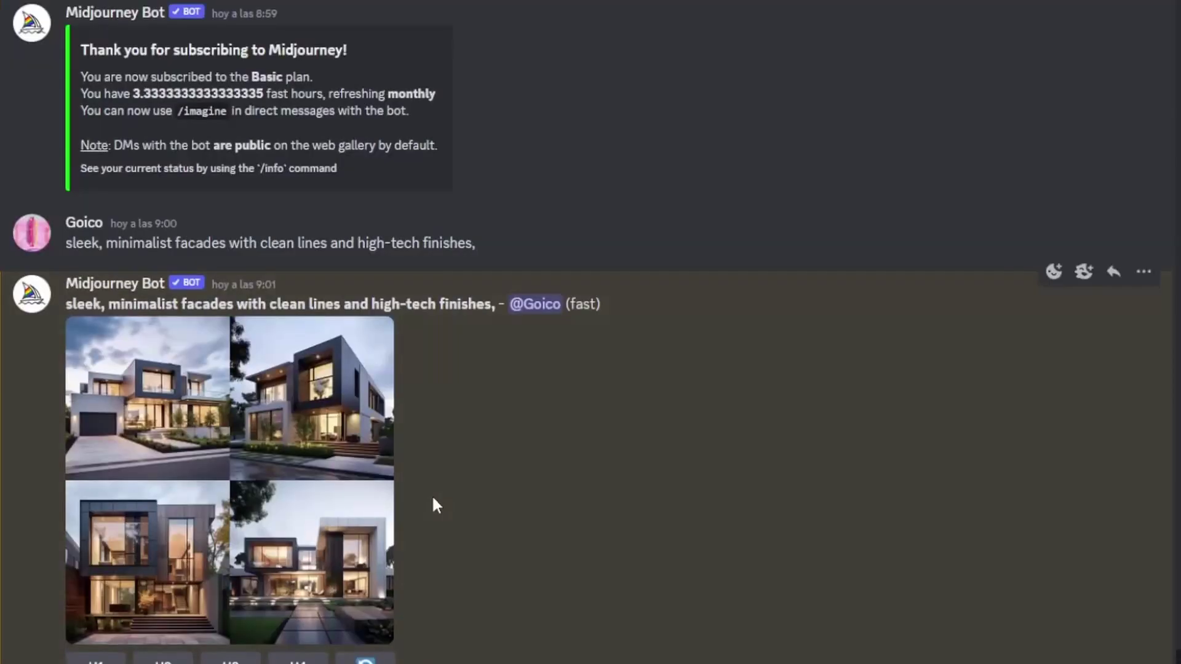
scroll(433, 499, "down", 10)
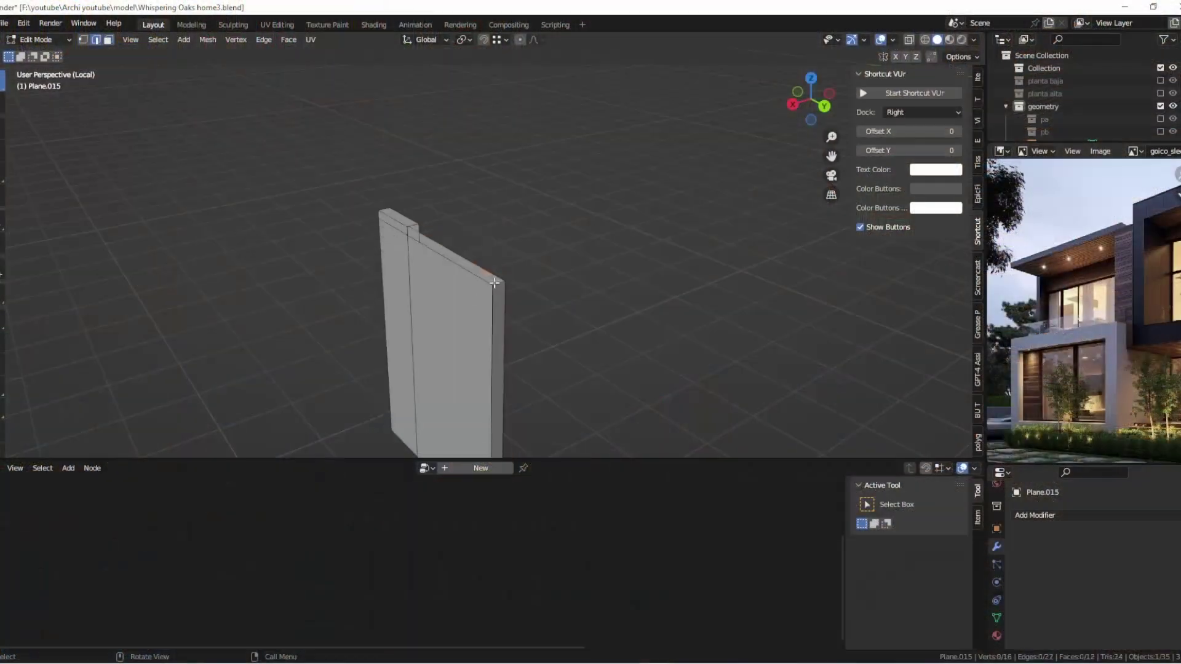
Bridge the inset edge loops of the wall panel into a hollow window frame.
key("q")
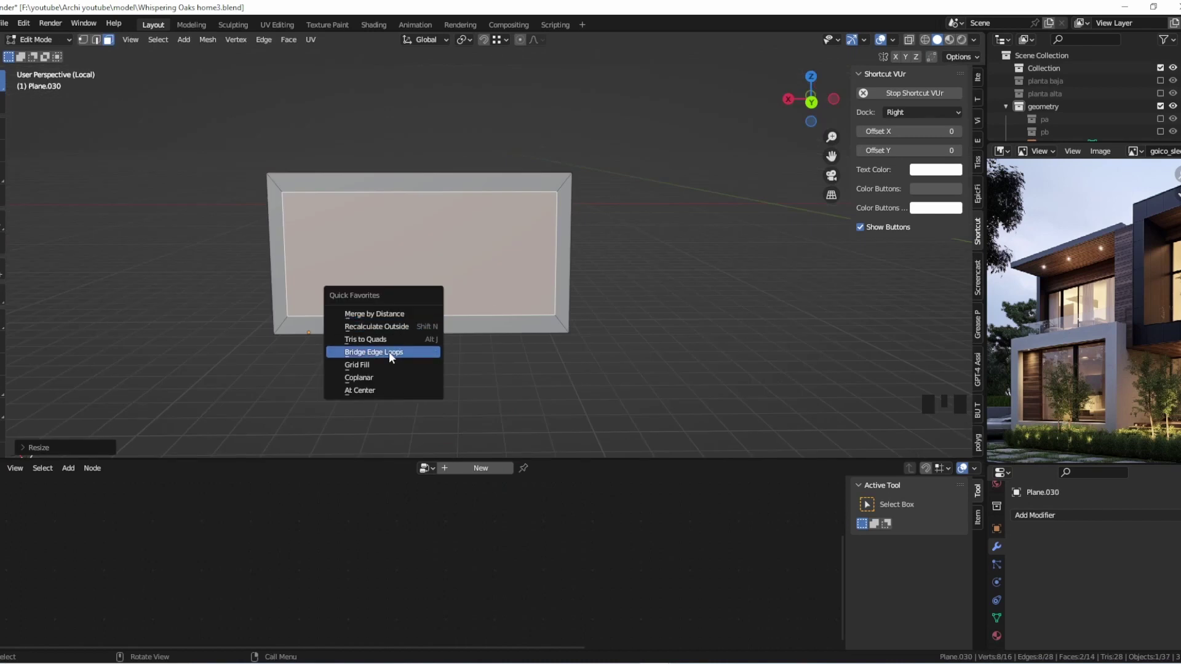
left_click(389, 352)
middle_click_drag(389, 352, 179, 328)
key("Tab")
key("KP_Divide")
left_click(432, 231, "alt")
middle_click_drag(432, 231, 560, 360, "shift")
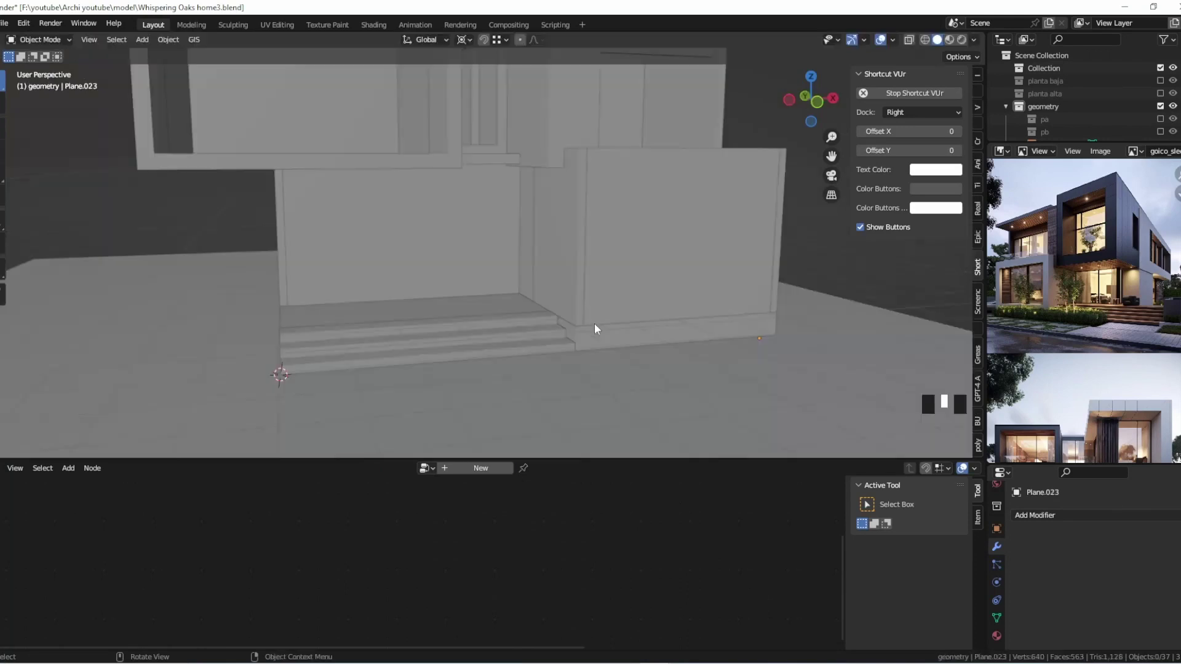
Move the front entrance step vertices into position beside the lawn.
scroll(1083, 301, "up", 6)
scroll(1082, 302, "down", 1)
scroll(1083, 301, "up", 4)
key("KP_Divide")
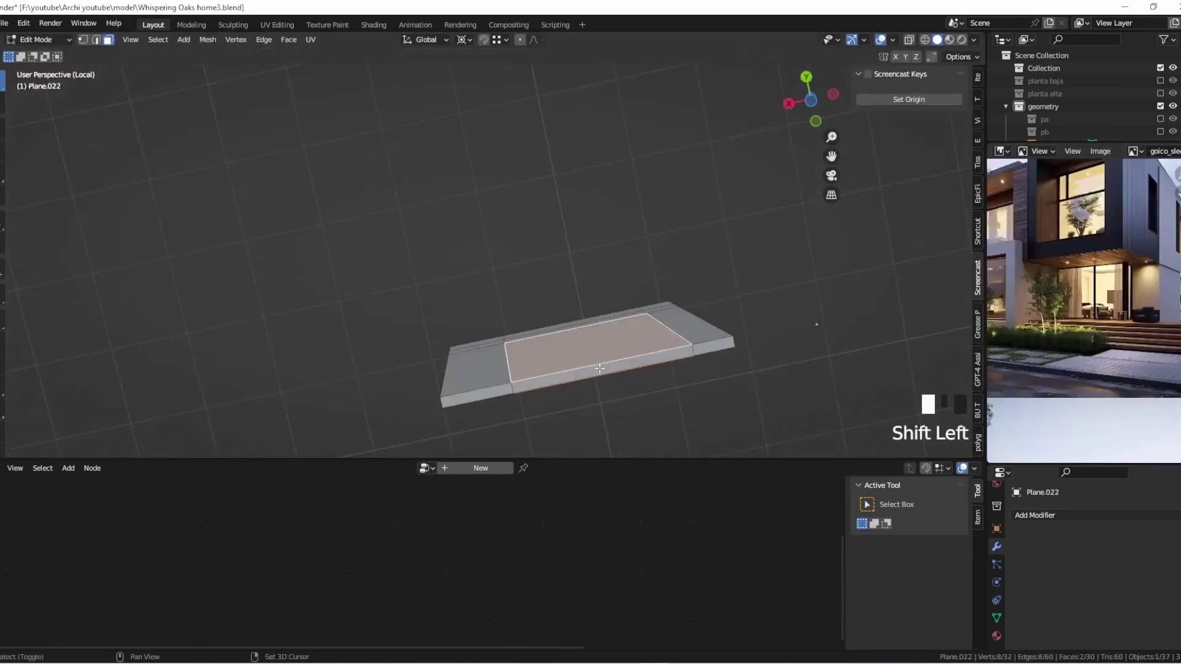
key("2")
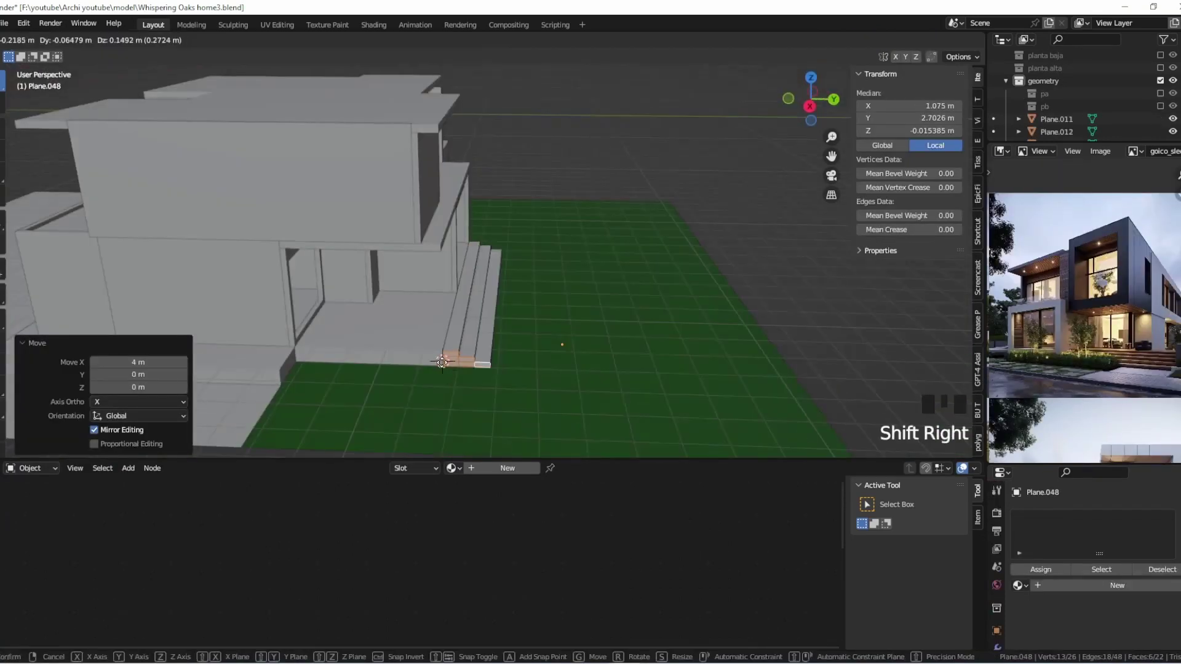
left_click(16, 318)
scroll(17, 318, "up", 4)
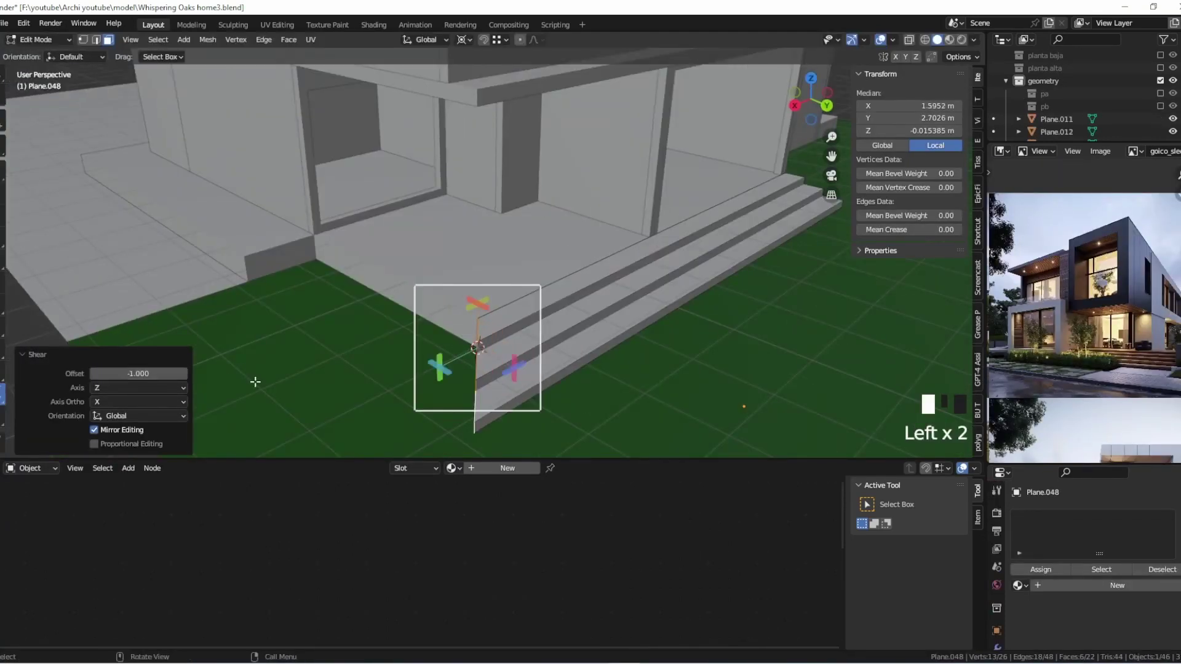
middle_click_drag(255, 382, 277, 320)
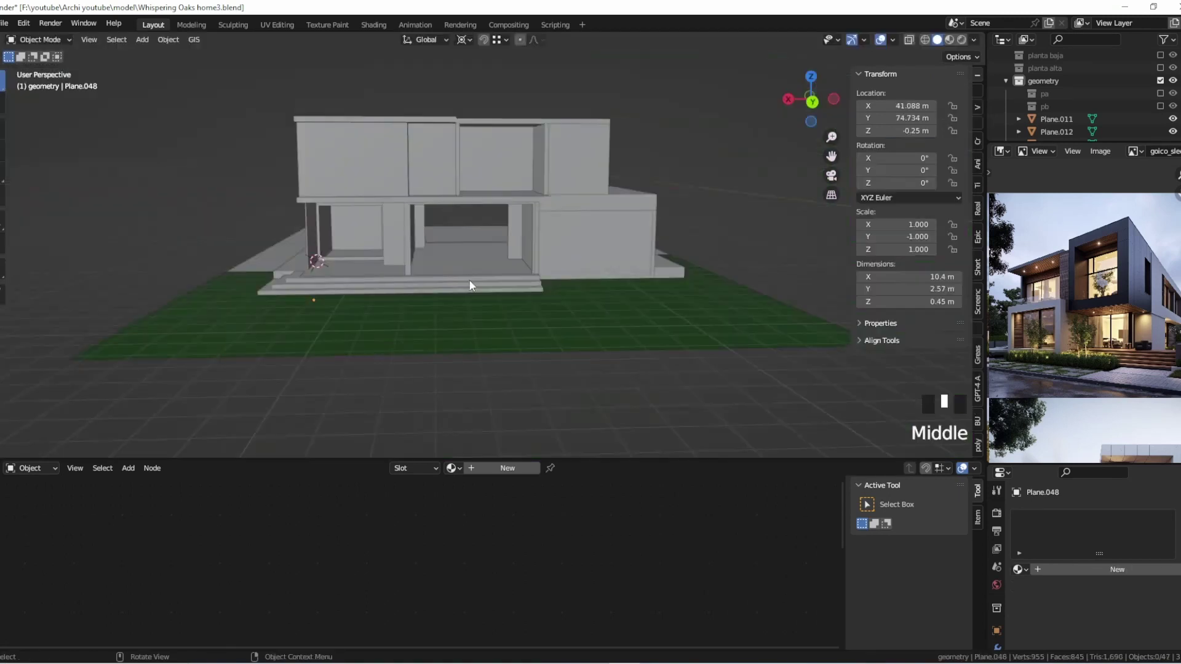
middle_click_drag(330, 265, 692, 255, "ctrl")
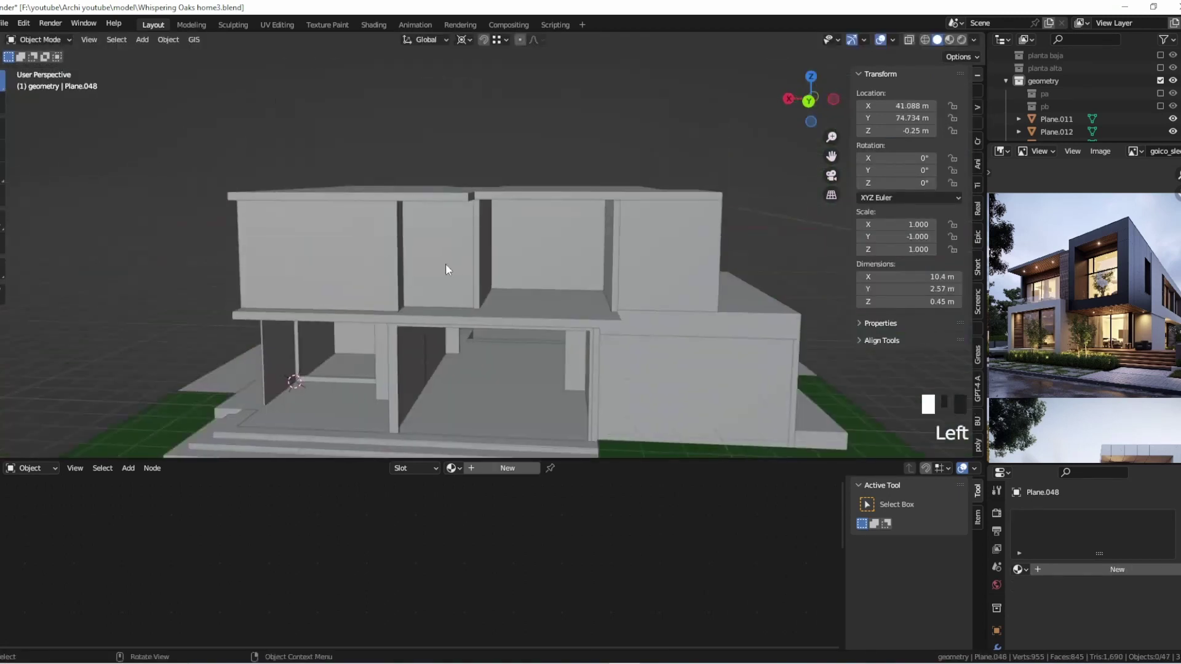
Inset another wall panel's face and bridge its loops into a hollow frame.
left_click(446, 264)
key("Tab")
key("slash")
middle_click_drag(446, 264, 550, 325)
key("i")
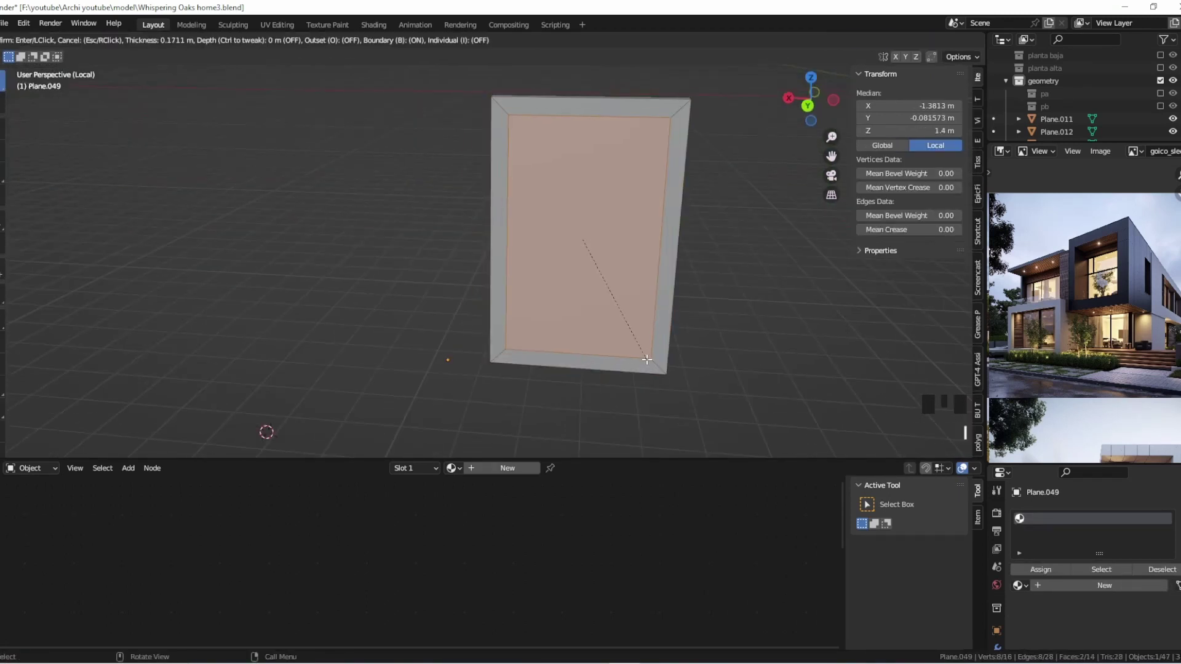
left_click(647, 360)
key("x")
left_click(634, 360)
key("Tab")
key("KP_Divide")
Inset the face of the next wall panel to form a window frame.
left_click(300, 324)
scroll(300, 324, "up", 3)
middle_click_drag(300, 324, 696, 369)
key("Tab")
key("slash")
key("i")
left_click(683, 373)
Bridge that panel's inset loops into a hollow frame, then add a loop cut and bevel it.
key("q")
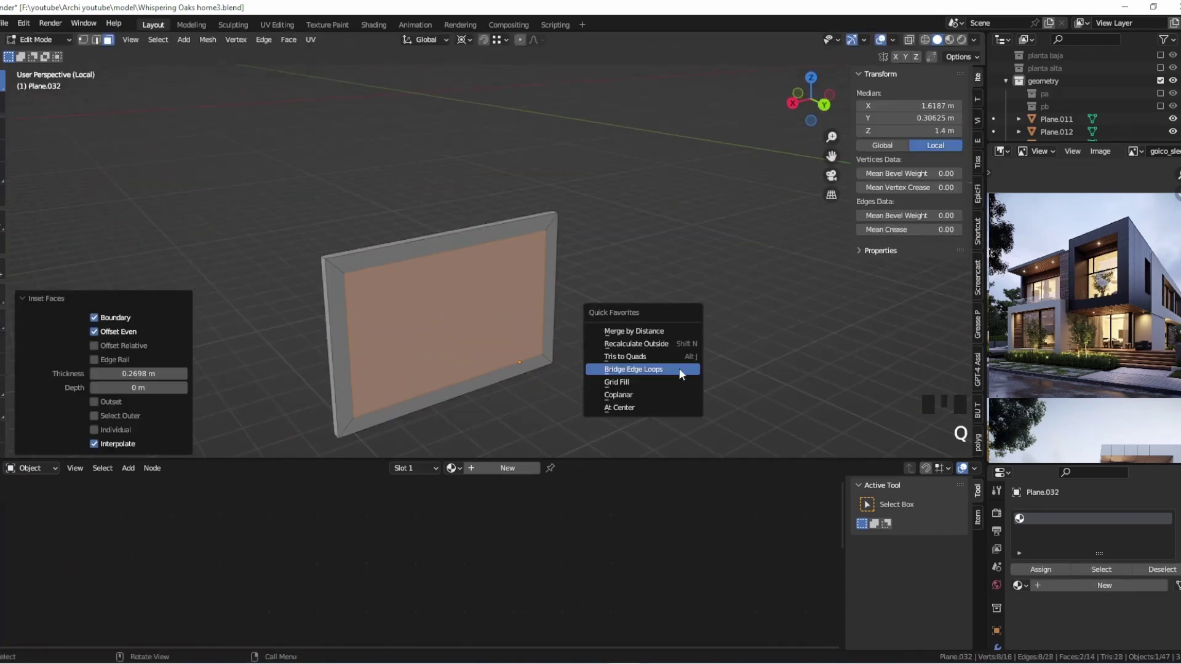
key("ctrl+r")
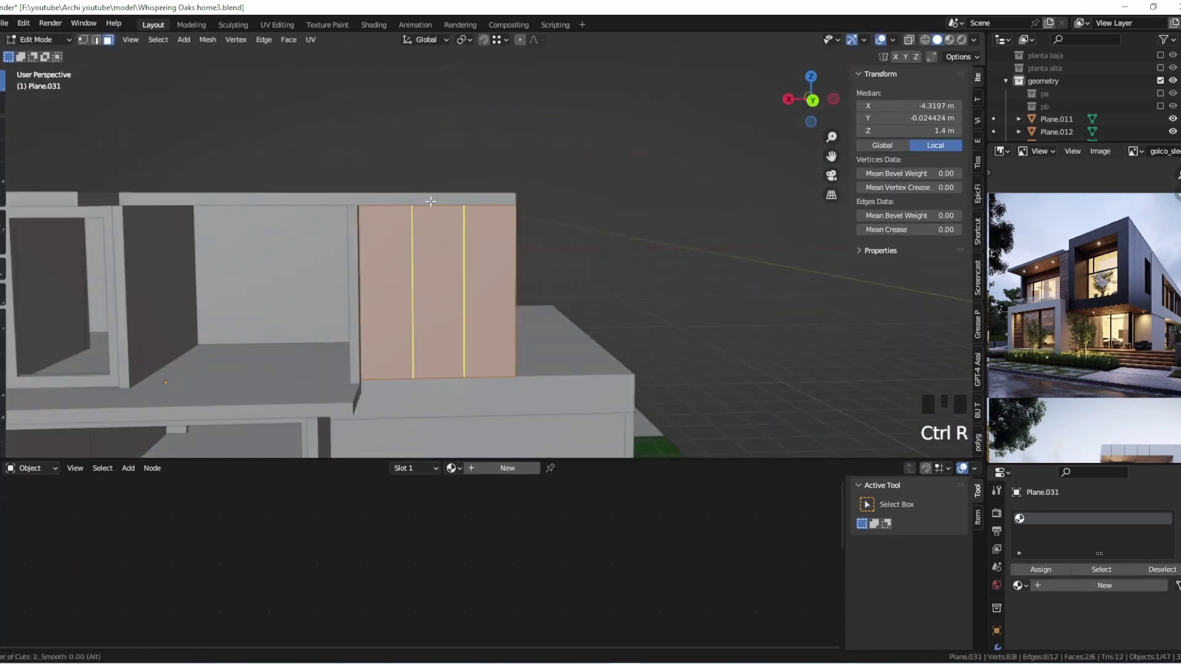
left_click(516, 264)
key("ctrl+b")
left_click(514, 390)
key("ctrl+r")
left_click(601, 383)
key("ctrl+b")
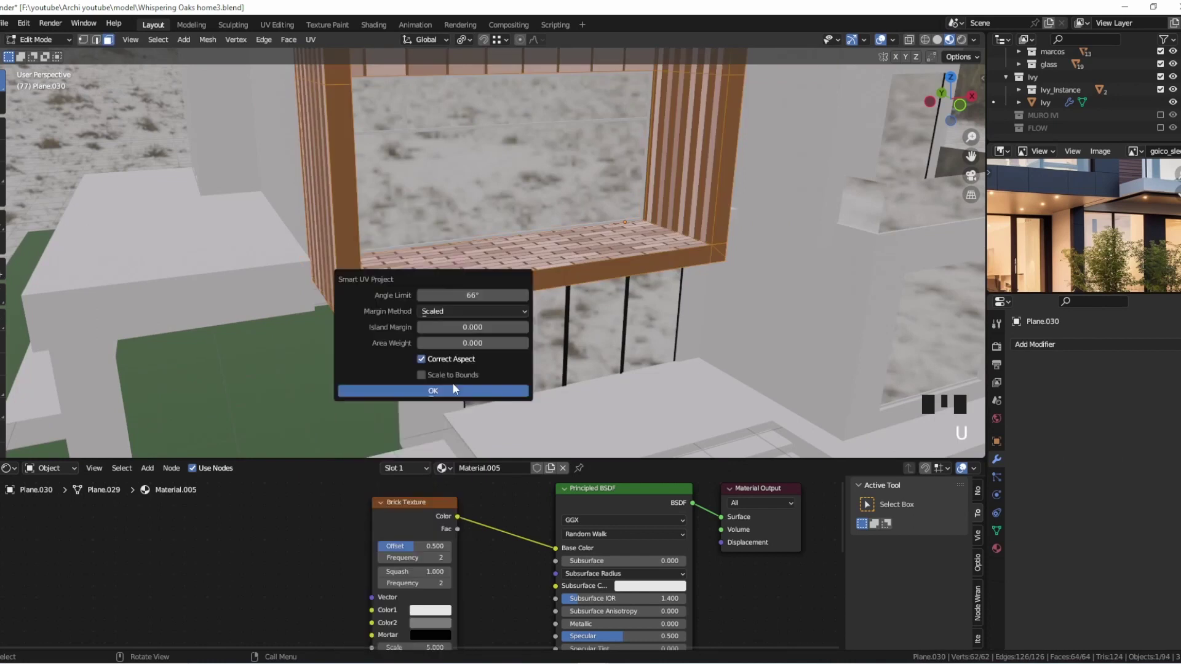
Make the window frame's second brick colour white and change the first brick colour.
left_click(453, 382)
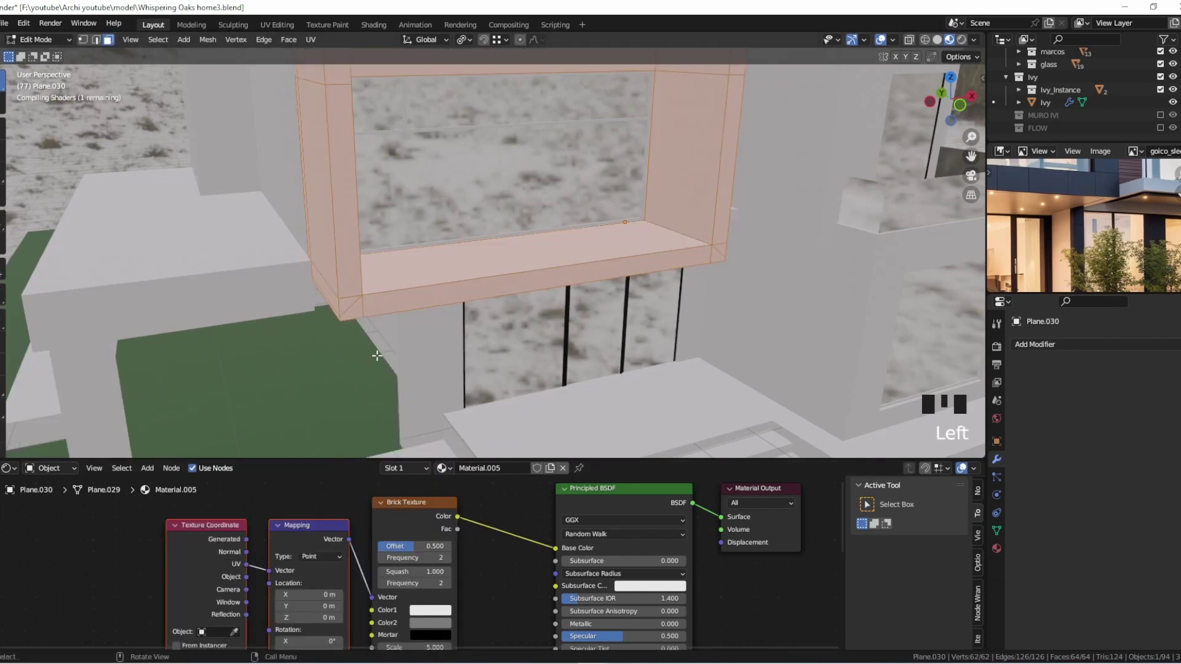
scroll(378, 553, "up", 2)
scroll(492, 258, "up", 9)
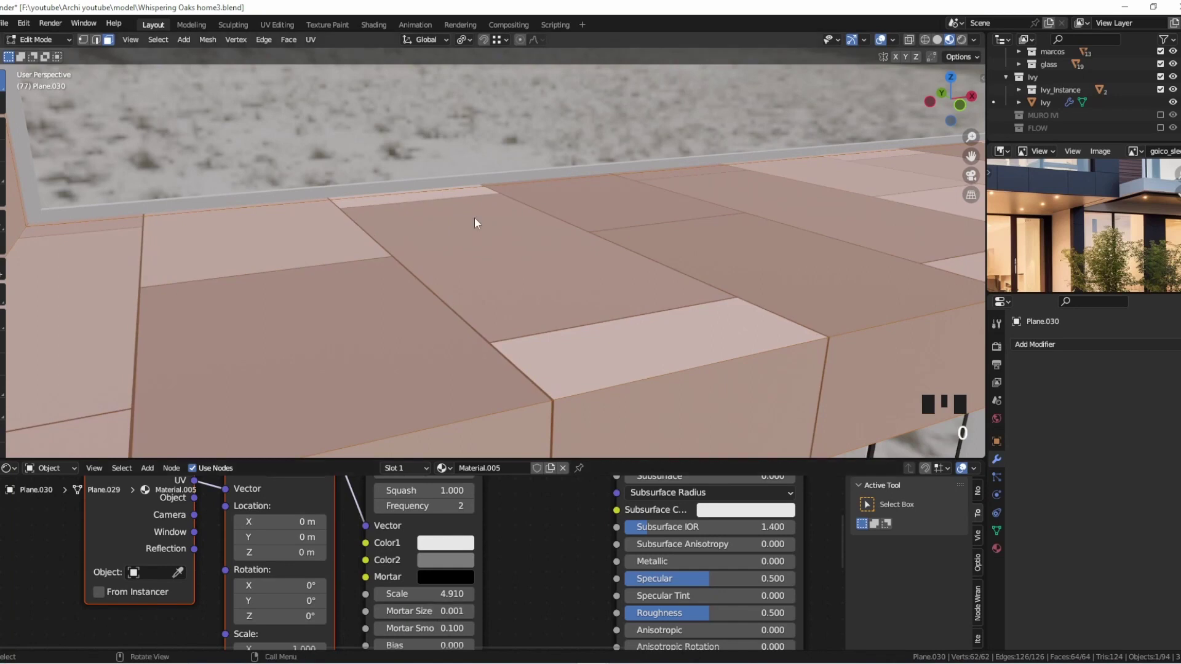
scroll(475, 223, "down", 9)
middle_click_drag(455, 573, 468, 552)
left_click(468, 545)
left_click(504, 363)
left_click(480, 530)
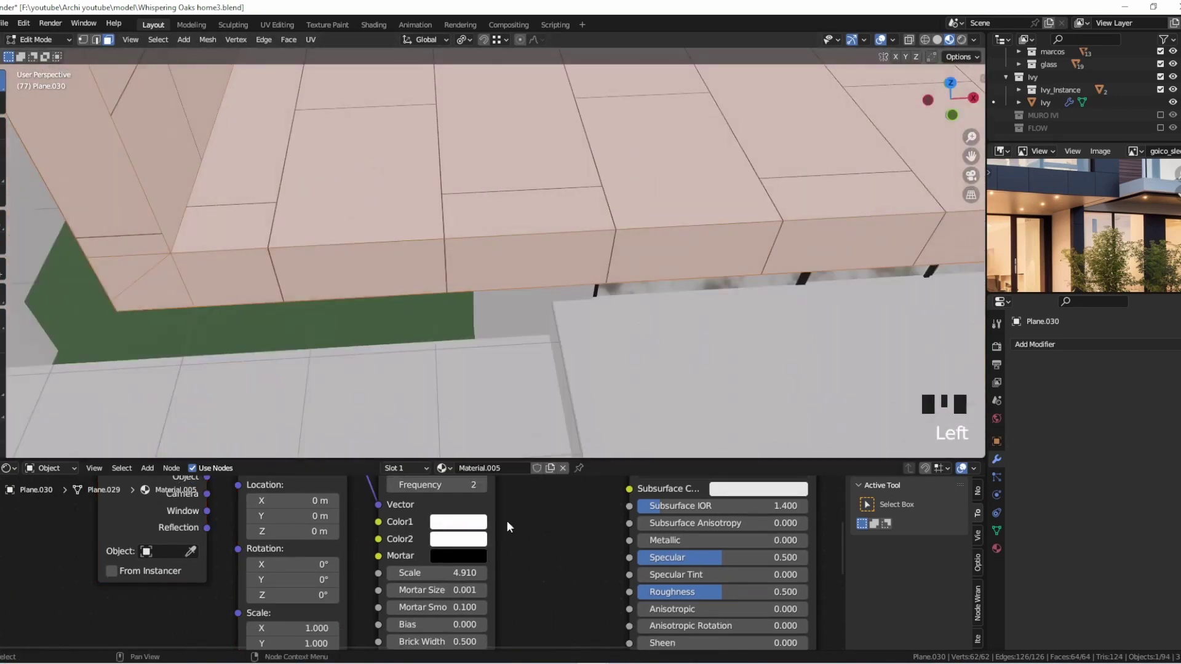
scroll(509, 526, "down", 3)
Add a Mix node and mapped noise with a dark ColorRamp, raising the Mix Factor to 1.000.
key("shift+a")
left_click(395, 511)
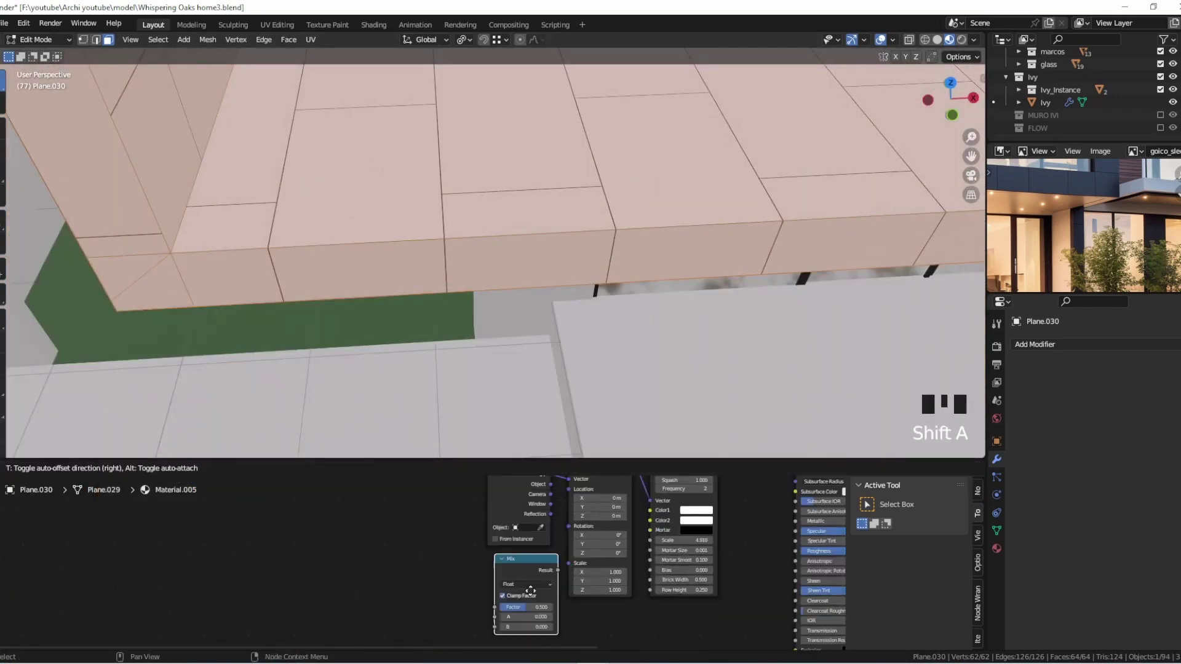
left_click(542, 530)
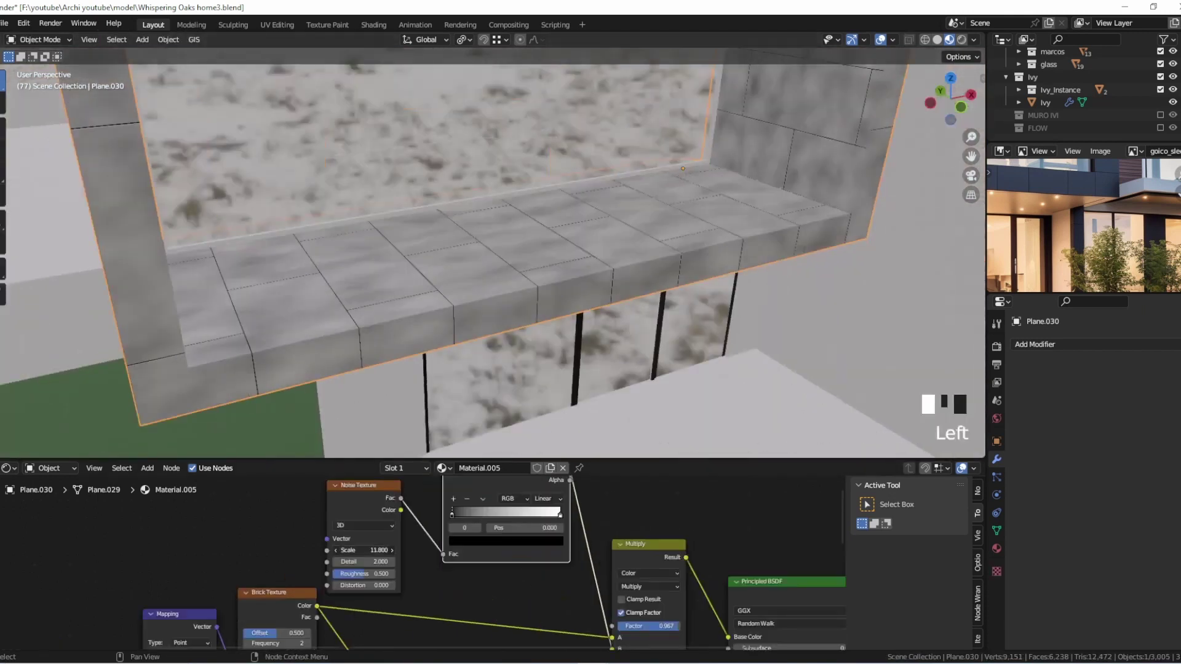
key("ctrl+t")
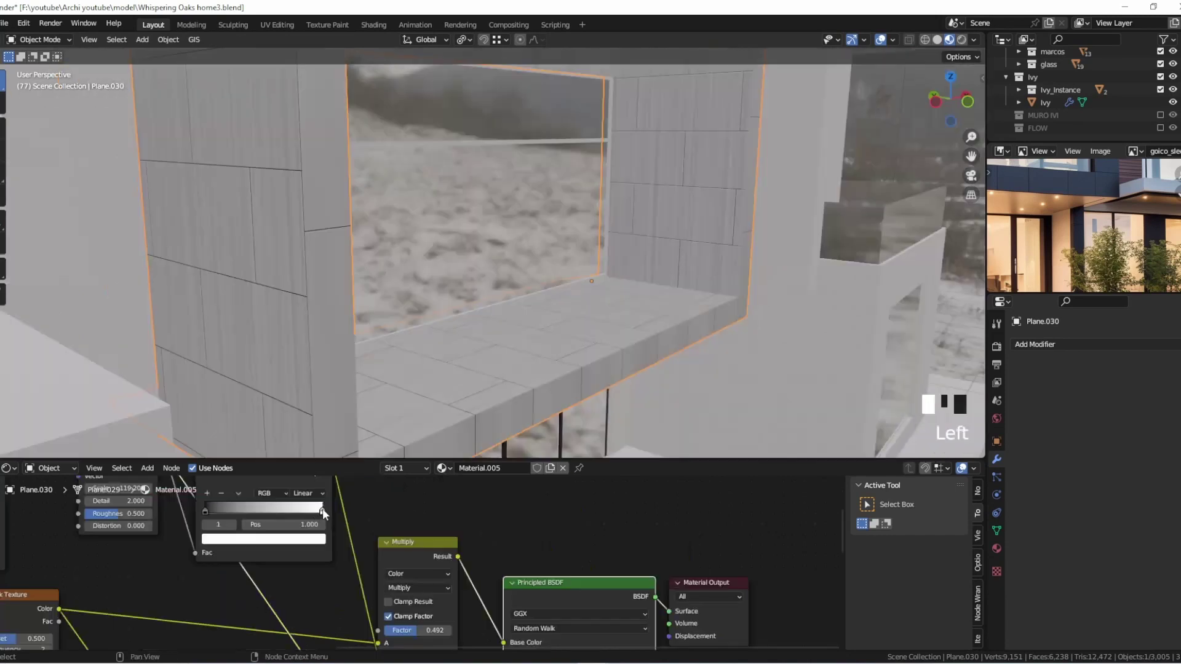
left_click(258, 541)
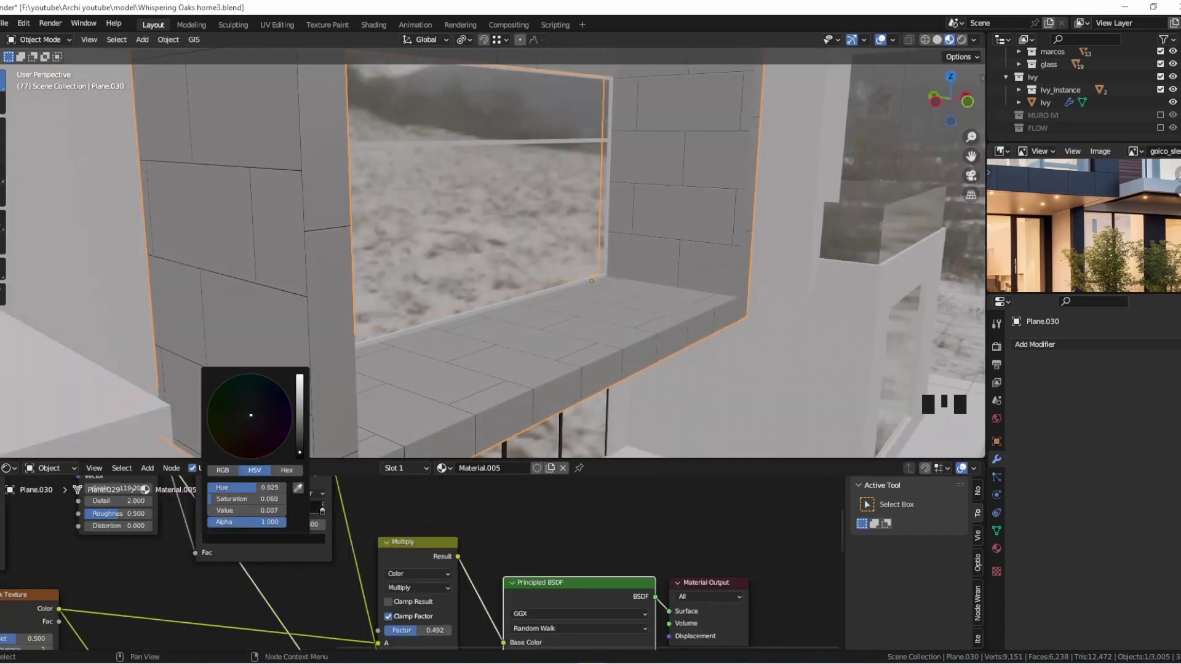
left_click_drag(418, 631, 456, 631)
middle_click_drag(468, 277, 461, 324)
scroll(330, 229, "up", 6)
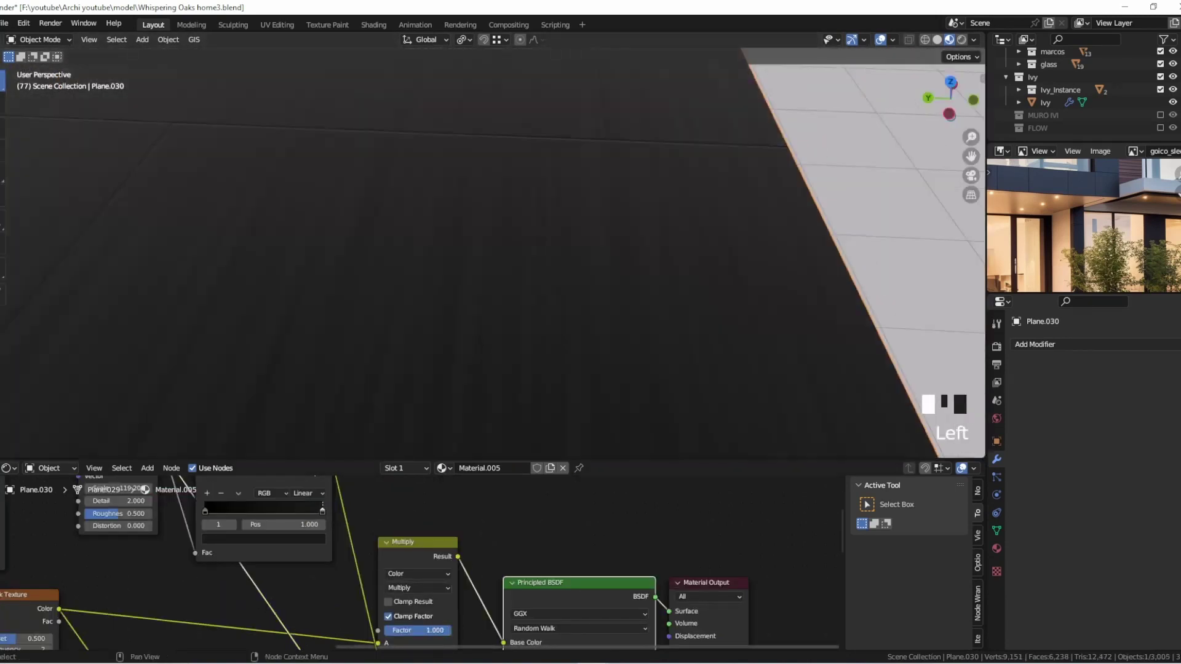
scroll(464, 285, "down", 7)
scroll(464, 264, "up", 3)
middle_click_drag(464, 264, 486, 271)
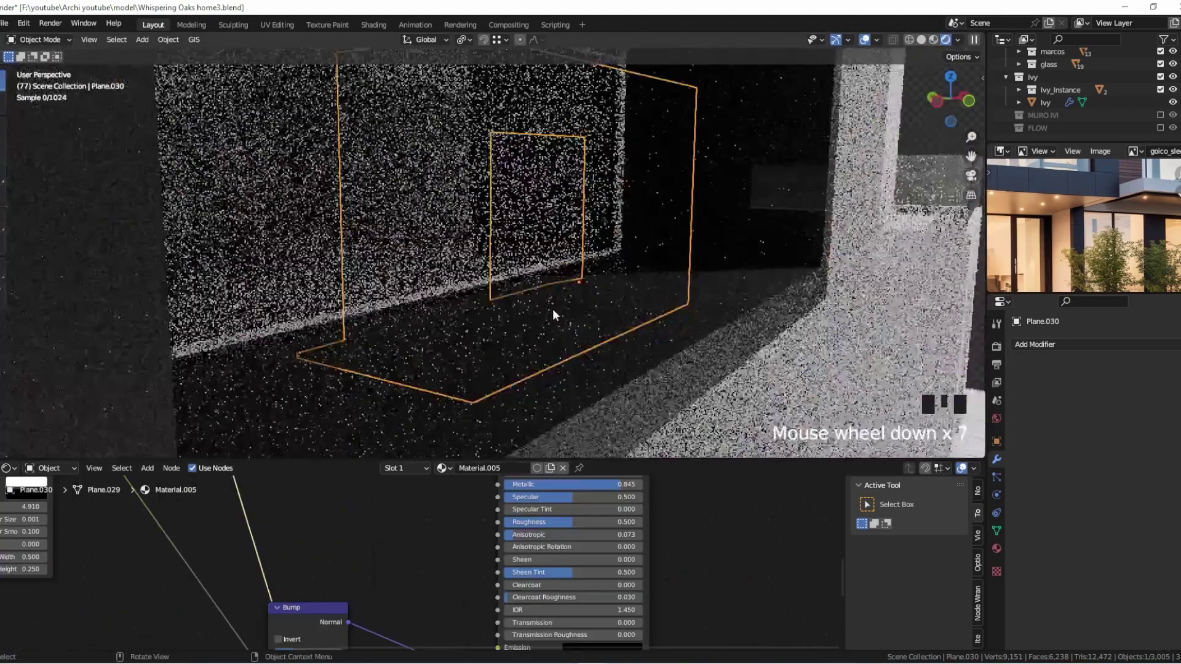
Select Plane.085 and Plane.041 for the louvered neighbouring wall.
middle_click_drag(553, 310, 320, 262)
scroll(601, 267, "down", 2)
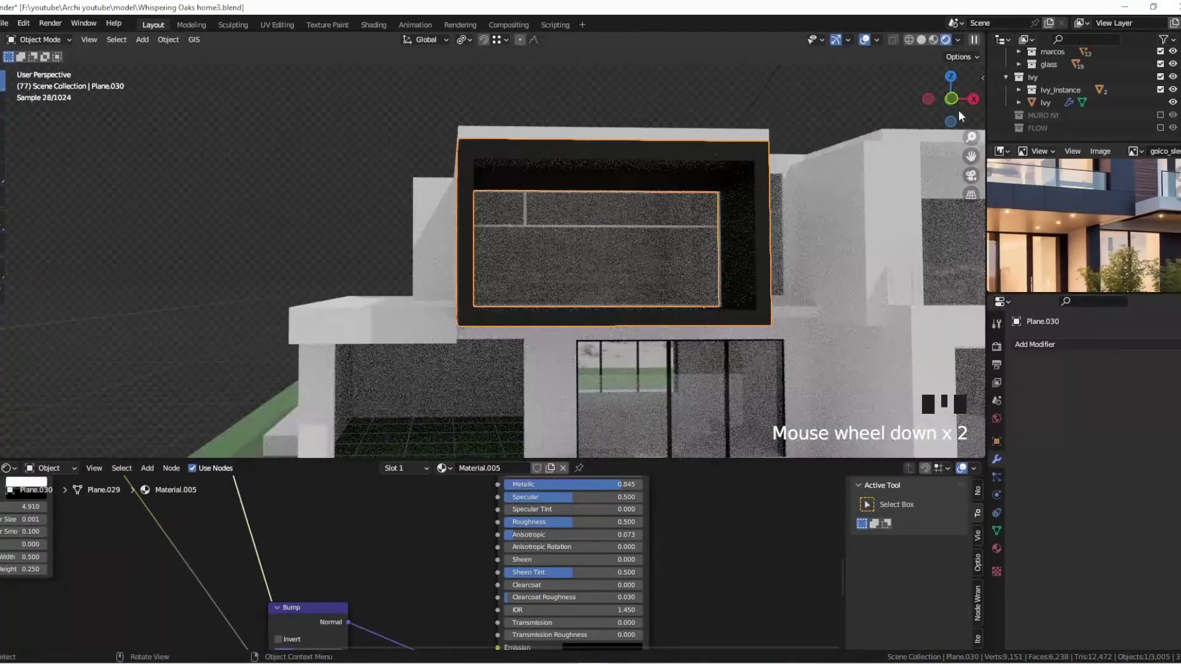
scroll(427, 237, "up", 5)
scroll(427, 237, "down", 2)
left_click(651, 364, "shift")
scroll(651, 364, "up", 9)
scroll(652, 365, "down", 4)
left_click(545, 404, "shift")
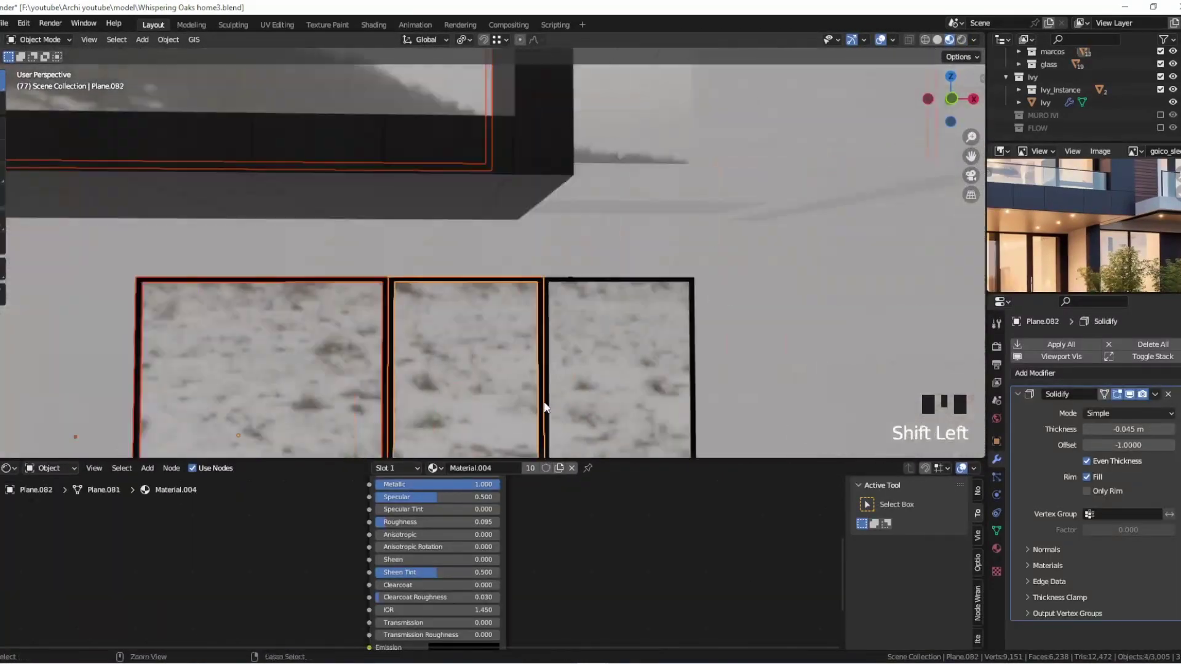
middle_click_drag(546, 403, 426, 533)
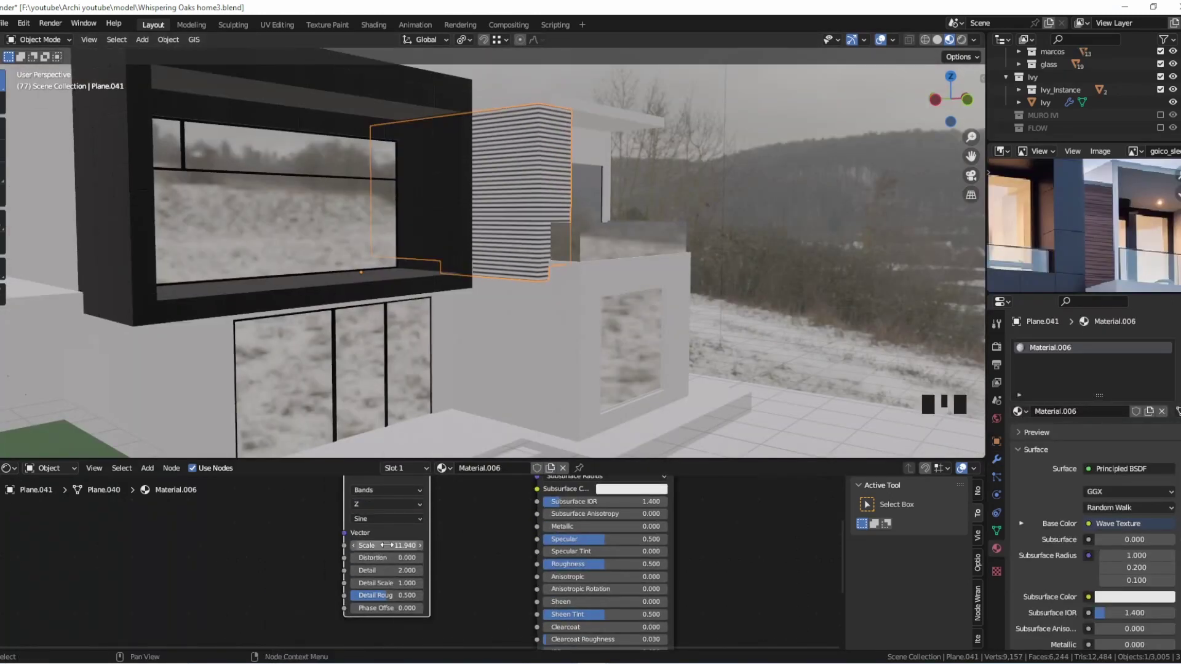
Insert a ColorRamp between the Wave Texture and the shader to sharpen the louver stripes.
key("shift+a")
left_click(394, 519)
left_click(548, 545)
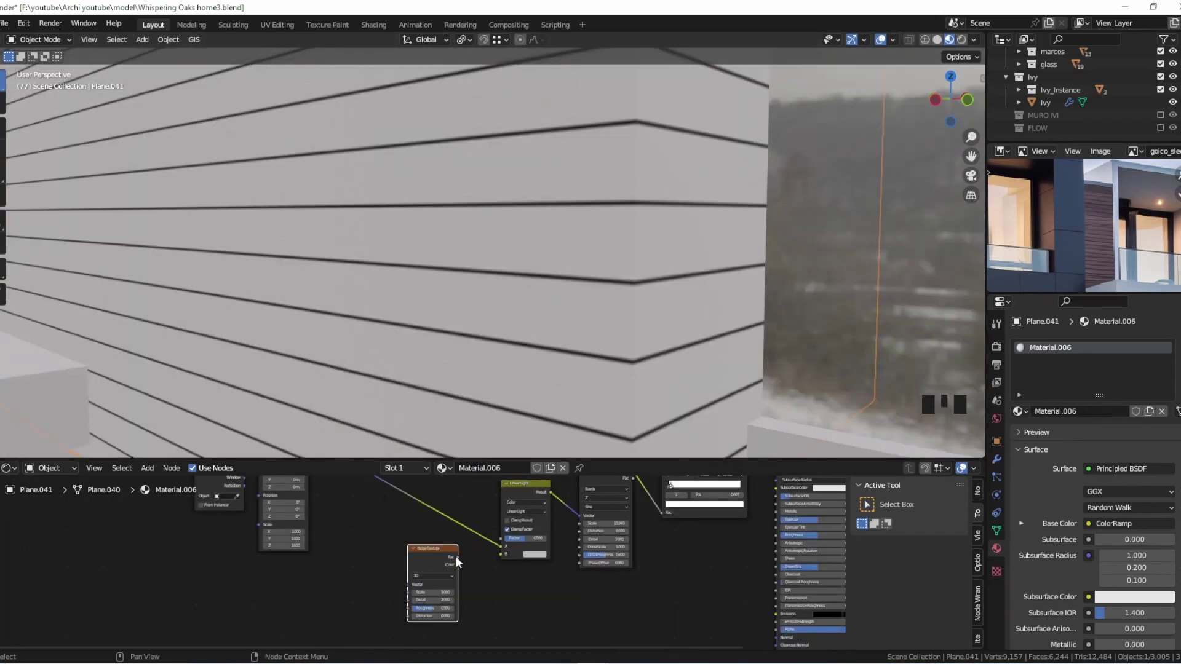
mouse_move(553, 532)
left_mouse_down()
mouse_move(578, 532)
mouse_move(553, 532)
left_mouse_up()
scroll(391, 388, "down", 10)
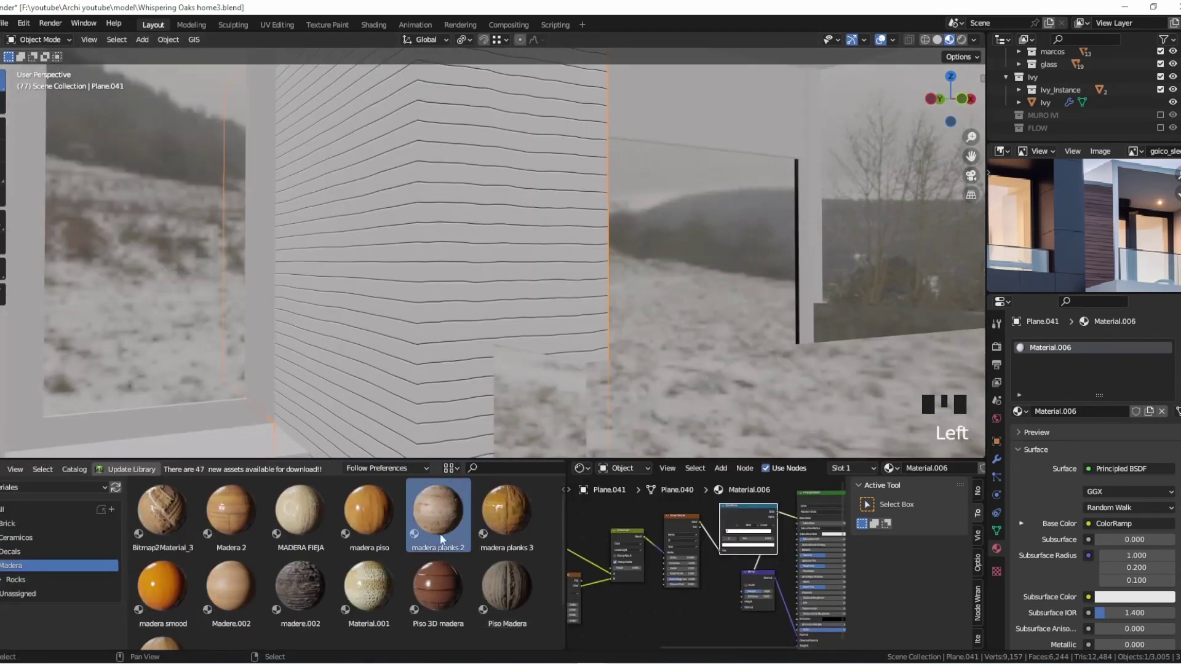
Apply the madera planks 2 material to the wall and Smart UV Project its faces.
left_click_drag(440, 539, 433, 390)
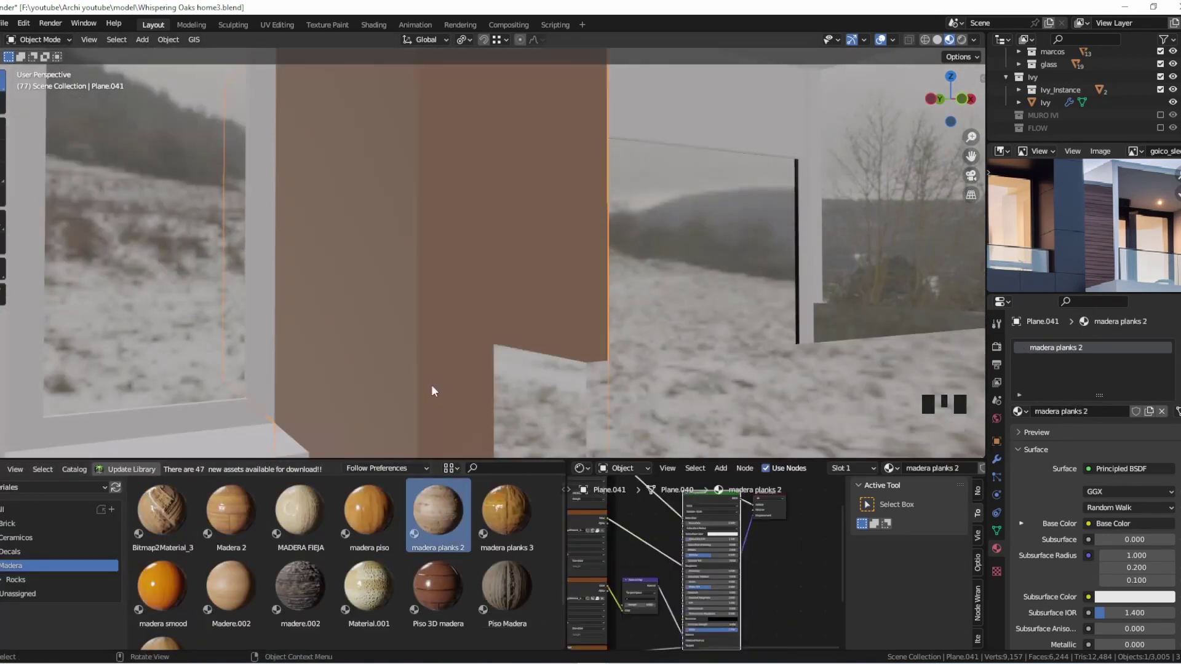
middle_click_drag(633, 548, 647, 549)
key("Tab")
key("u")
left_click(441, 362)
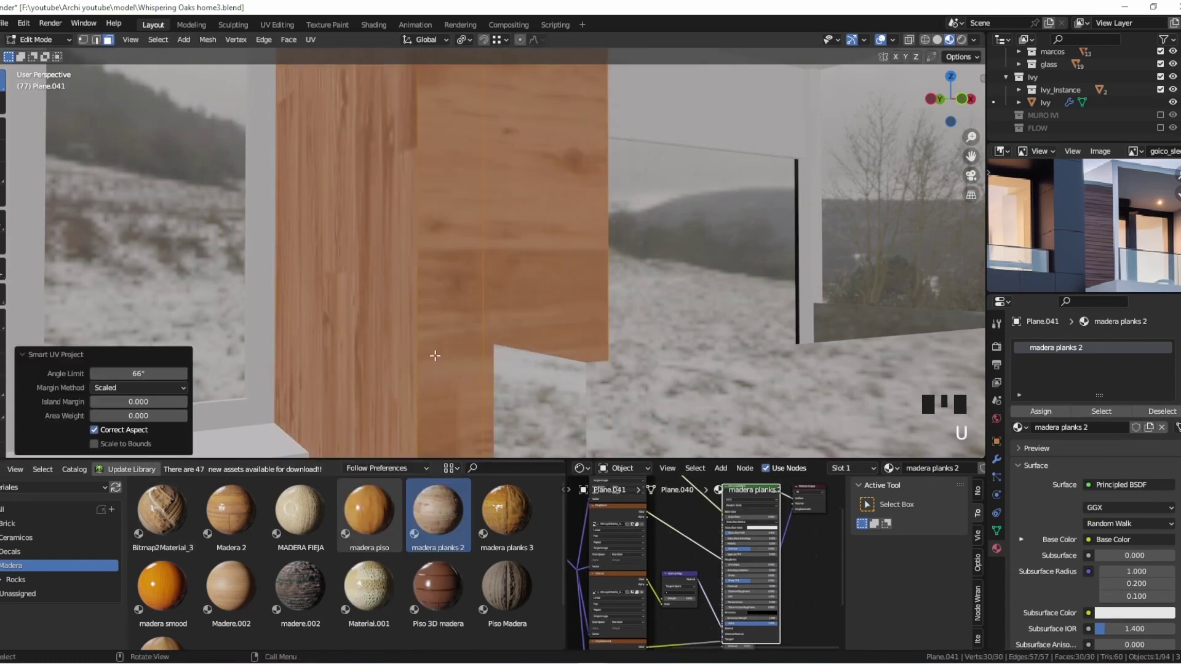
left_click_drag(566, 553, 225, 553)
middle_click_drag(400, 344, 434, 382)
scroll(434, 382, "up", 6)
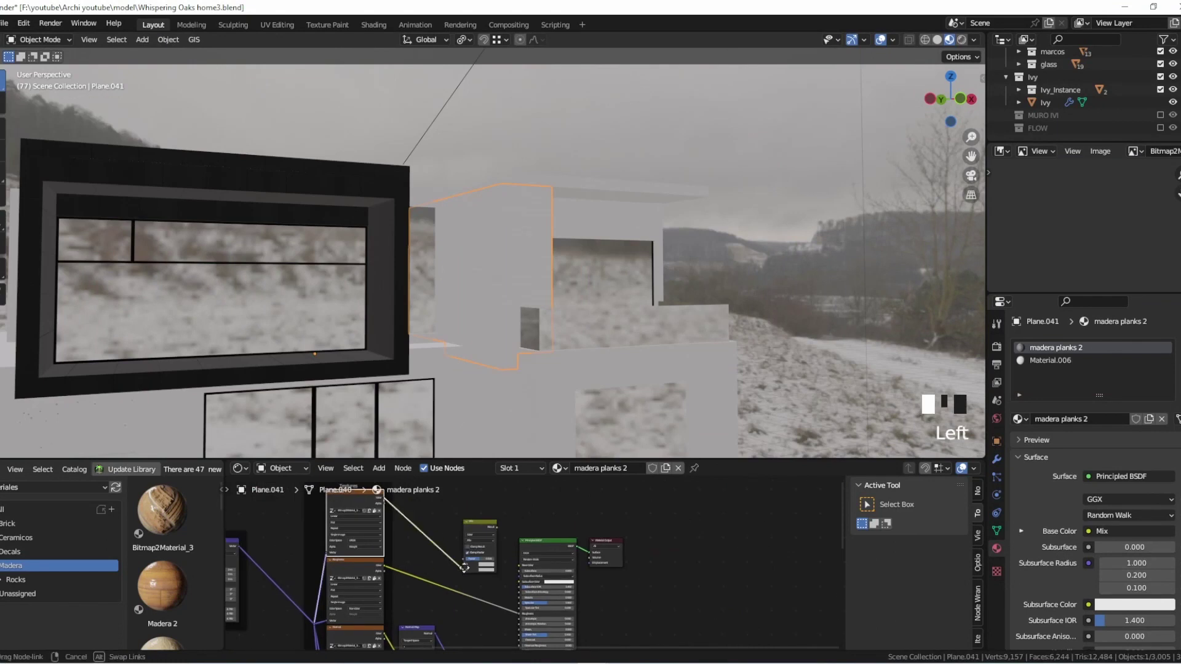
Rework the wood material's nodes, multiplying it with a Noise Texture at scale 3.140.
middle_click_drag(455, 553, 504, 489)
scroll(504, 489, "up", 5)
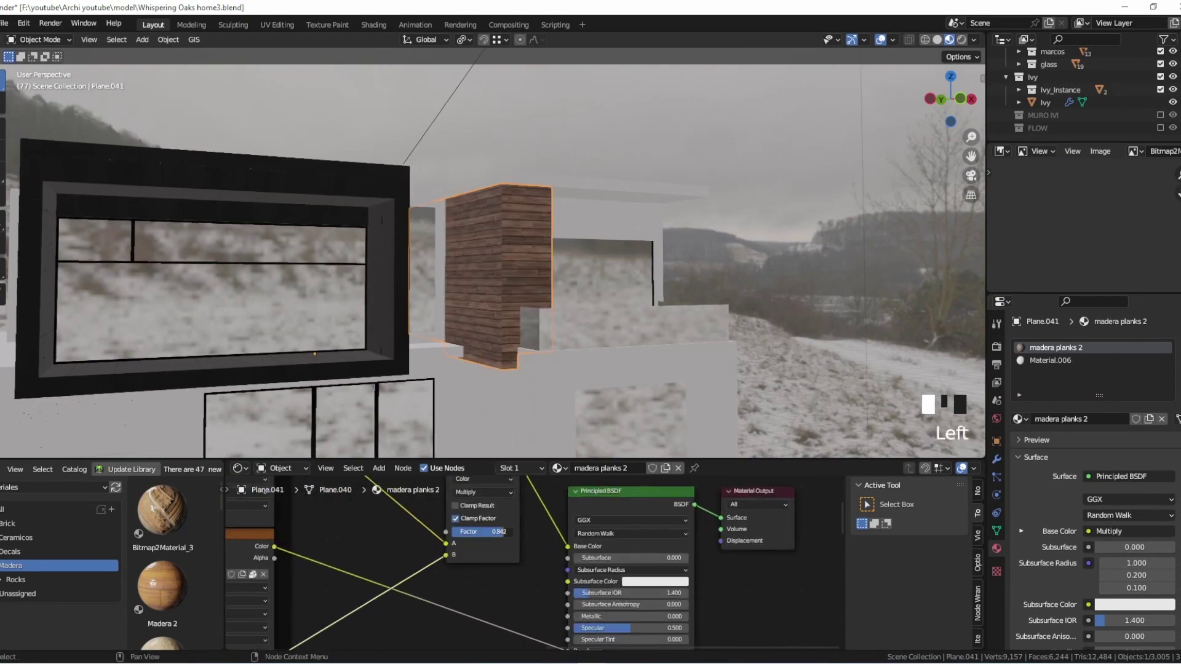
scroll(509, 525, "down", 4)
left_click_drag(509, 525, 536, 592, "alt")
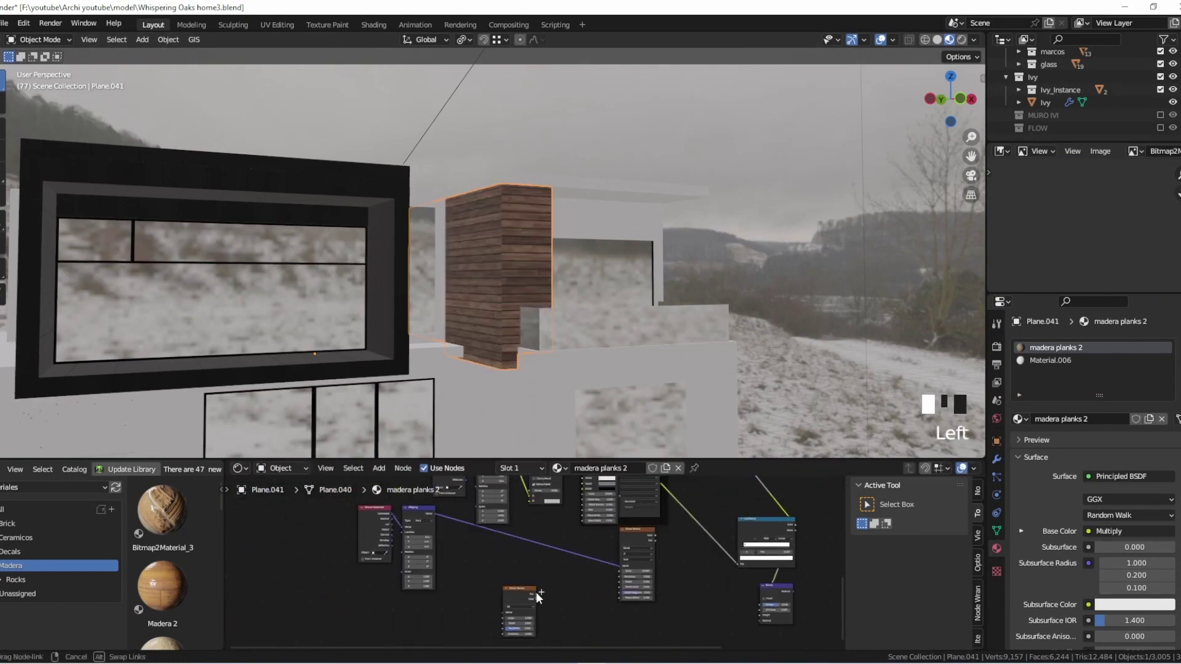
left_click(491, 586)
scroll(491, 585, "up", 3)
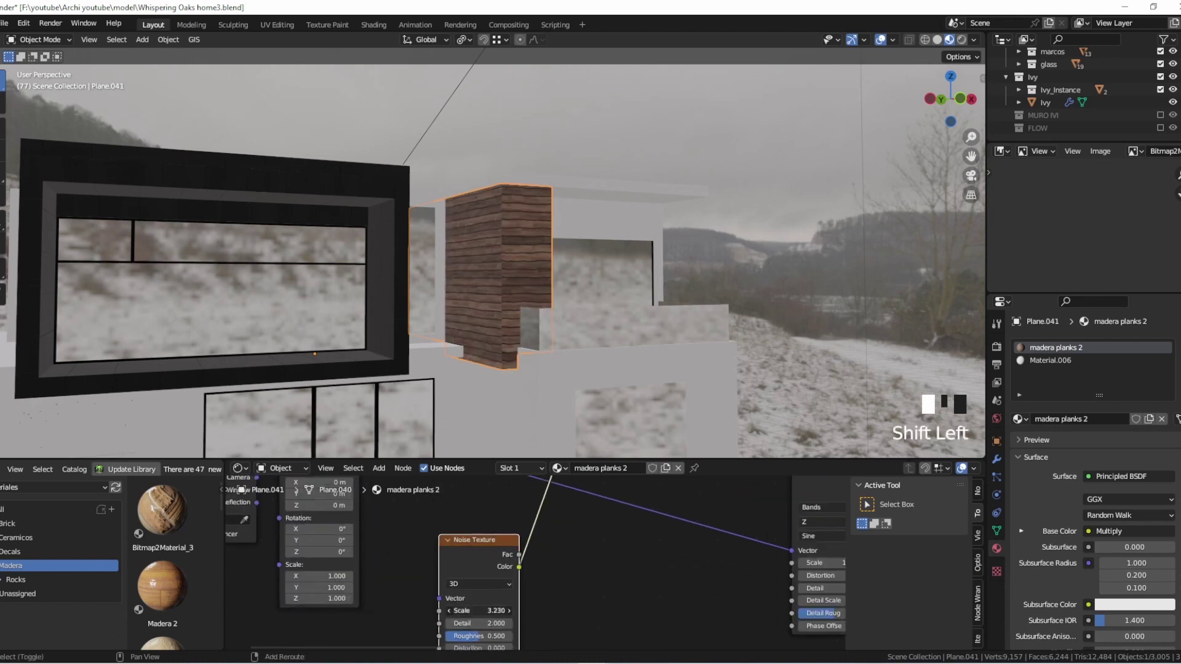
middle_click_drag(541, 345, 564, 334)
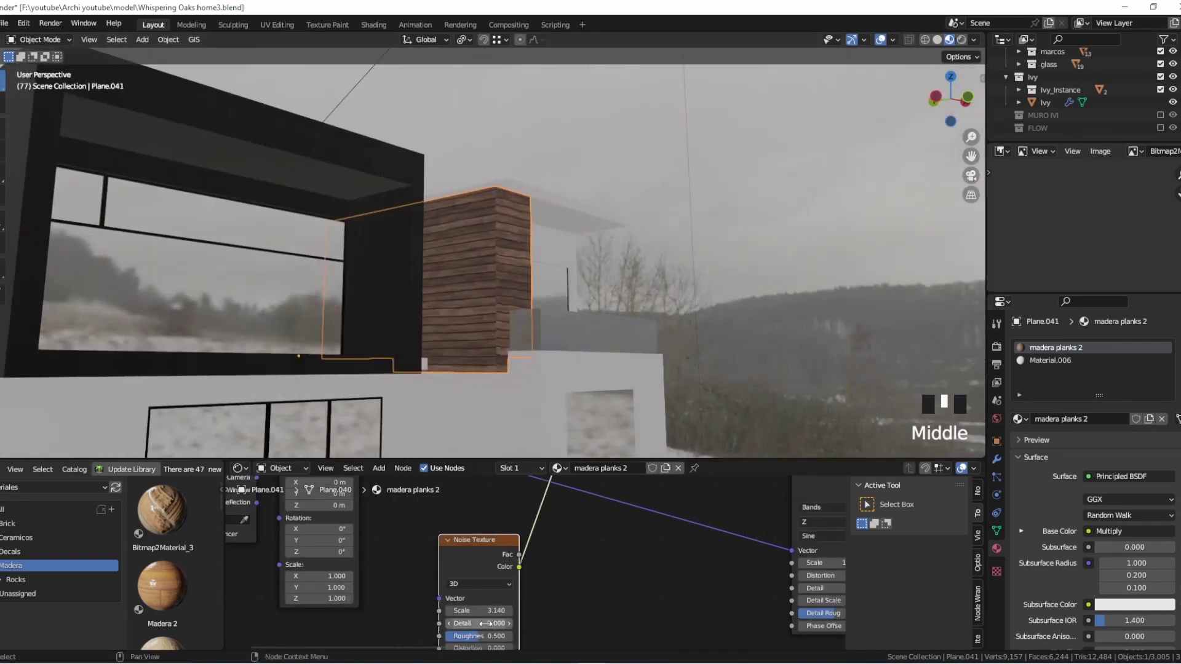
scroll(498, 292, "up", 2)
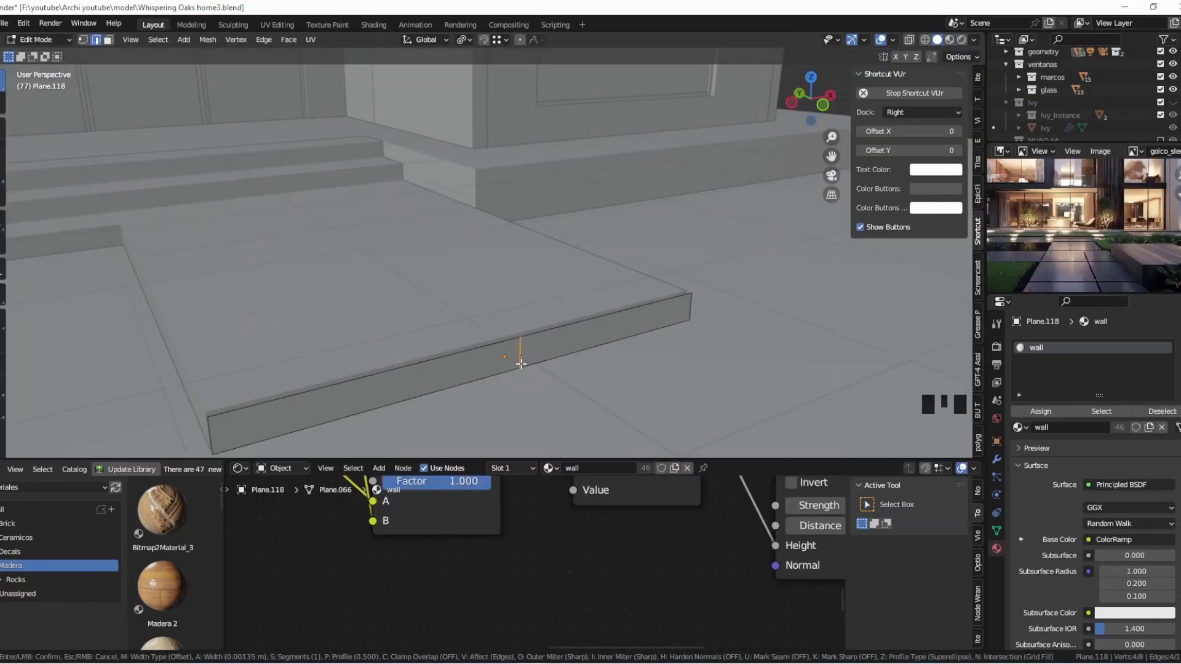
Extrude the walkway slab's edge to lengthen the walkway.
key("Tab")
key("Tab")
key("e")
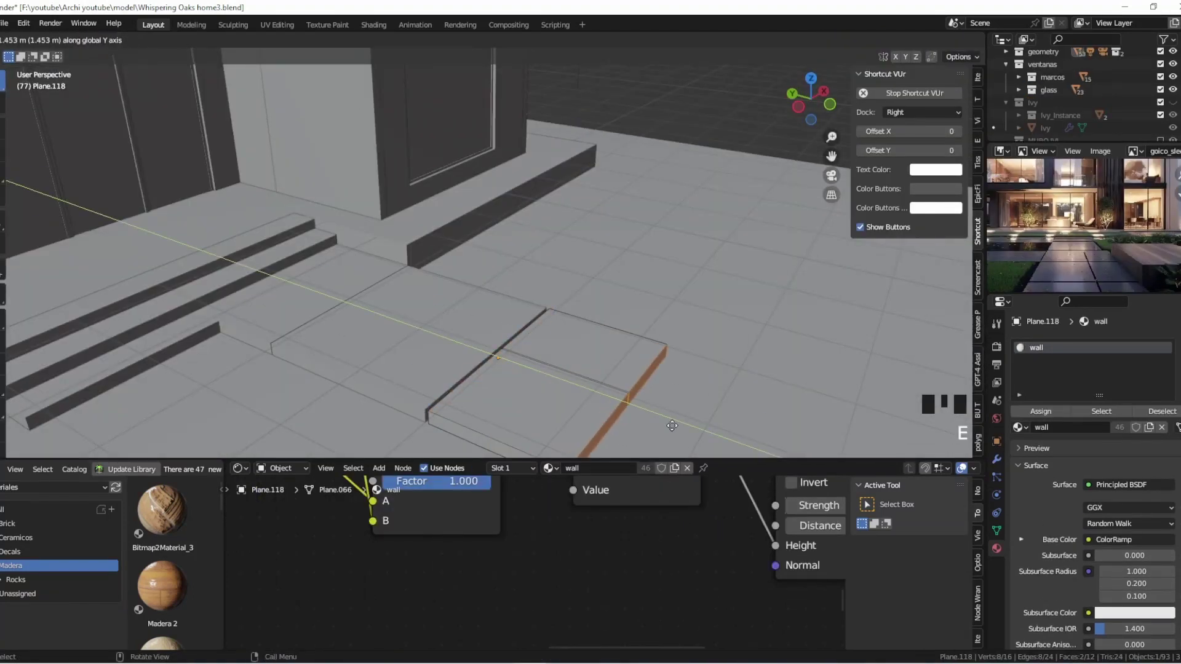
left_click(672, 425)
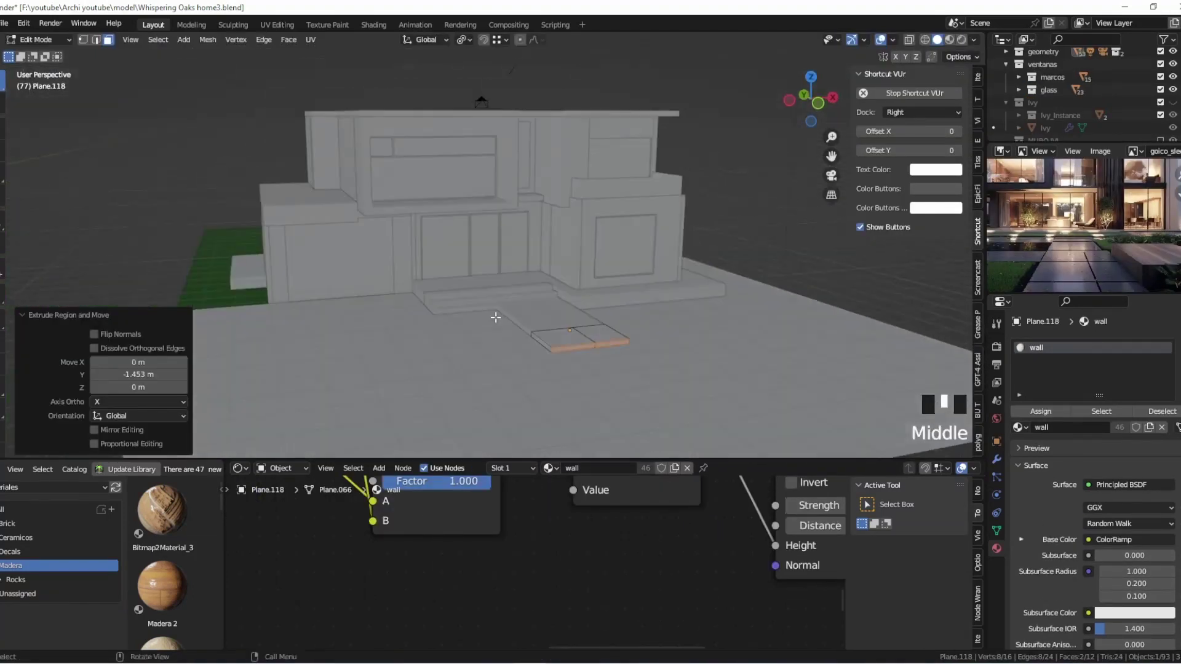
middle_click_drag(569, 336, 589, 362)
scroll(572, 339, "up", 3)
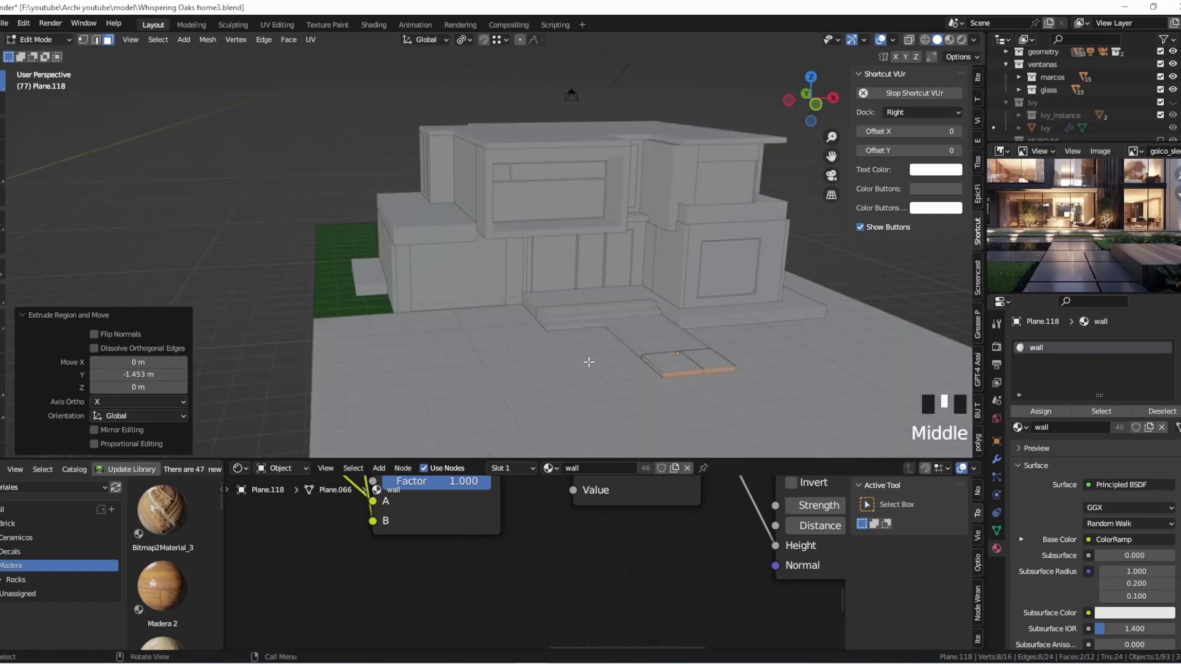
scroll(589, 362, "up", 3)
Duplicate the walkway slab three more times to line the lawn with paving.
key("shift+d")
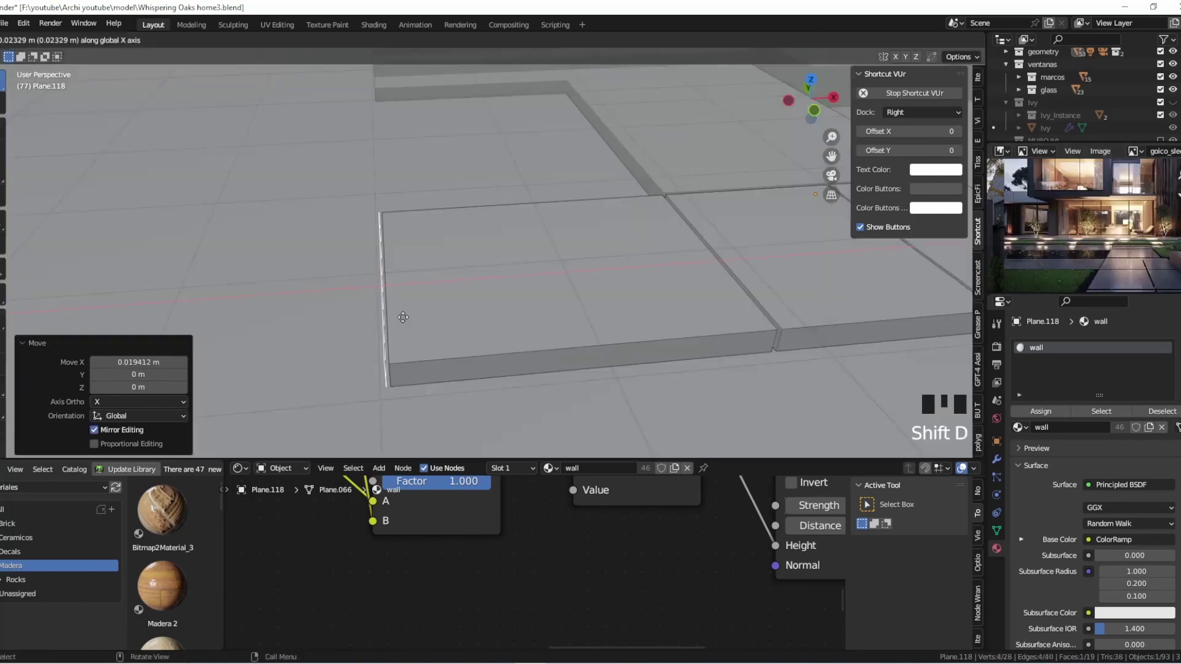
mouse_move(401, 316)
middle_mouse_down()
mouse_move(390, 296)
mouse_move(399, 315)
middle_mouse_up()
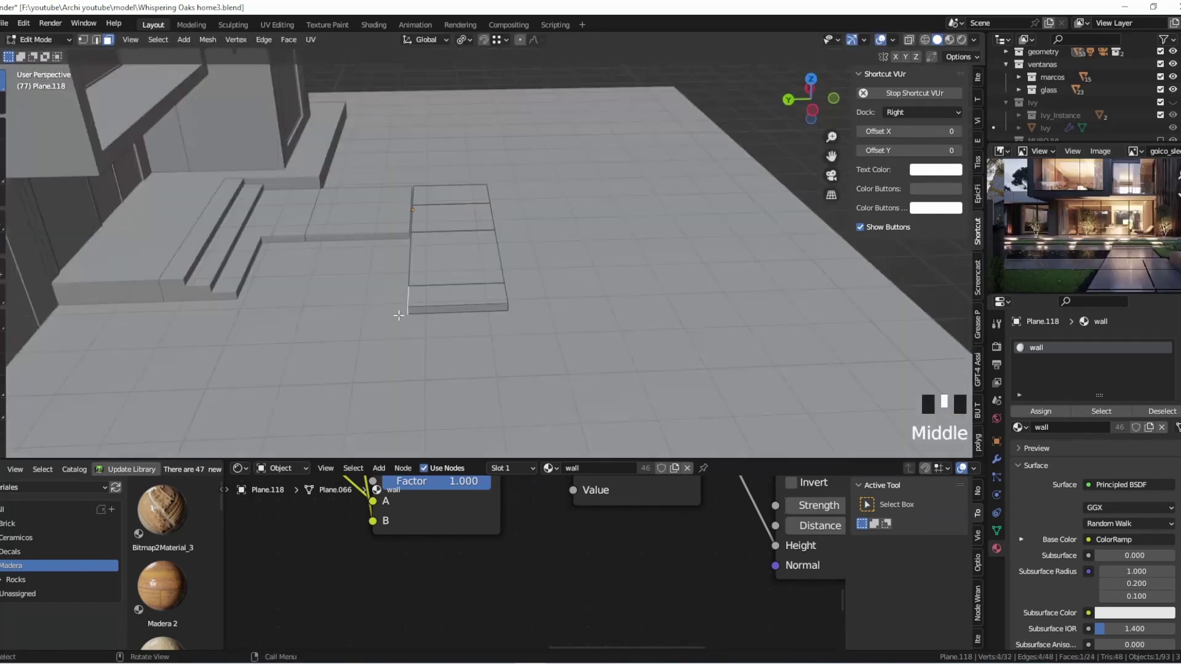
scroll(399, 315, "up", 4)
key("shift+d")
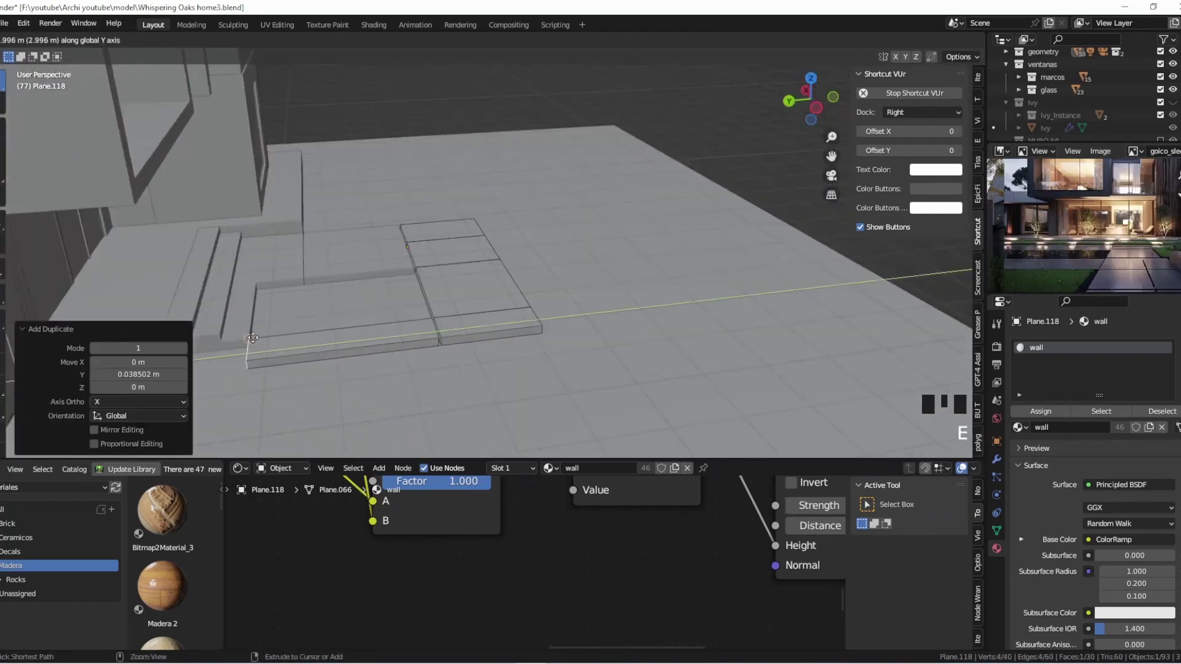
middle_click_drag(347, 329, 359, 336)
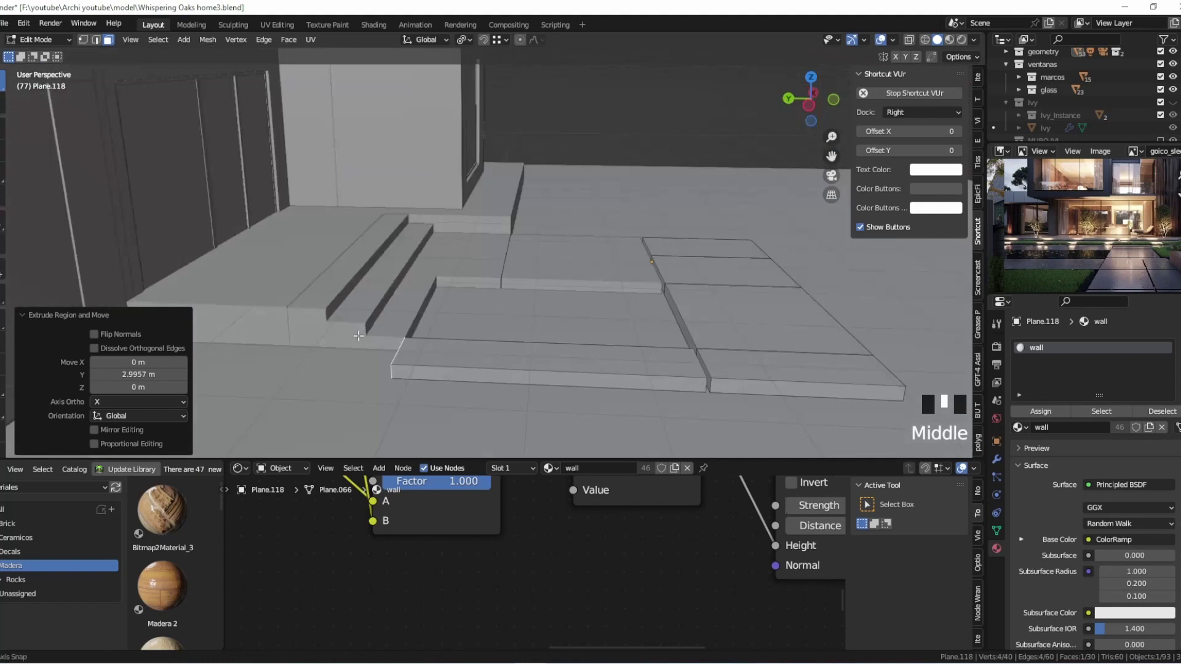
key("shift+d")
middle_click_drag(394, 339, 406, 345)
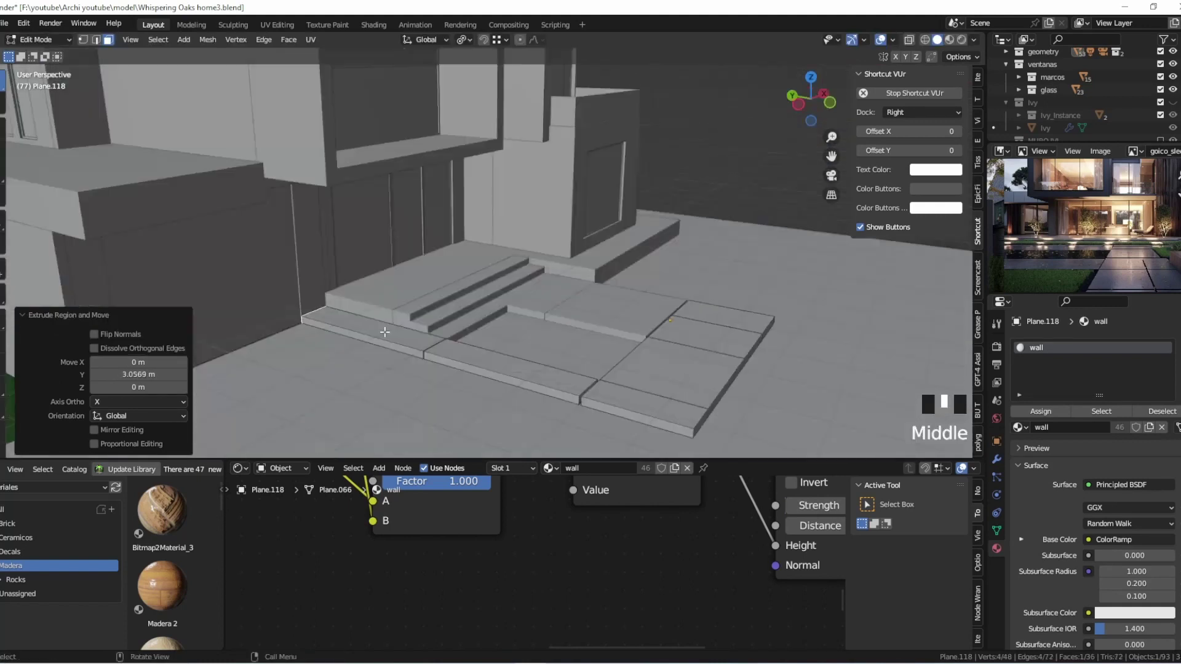
scroll(431, 344, "up", 12)
scroll(554, 355, "down", 4)
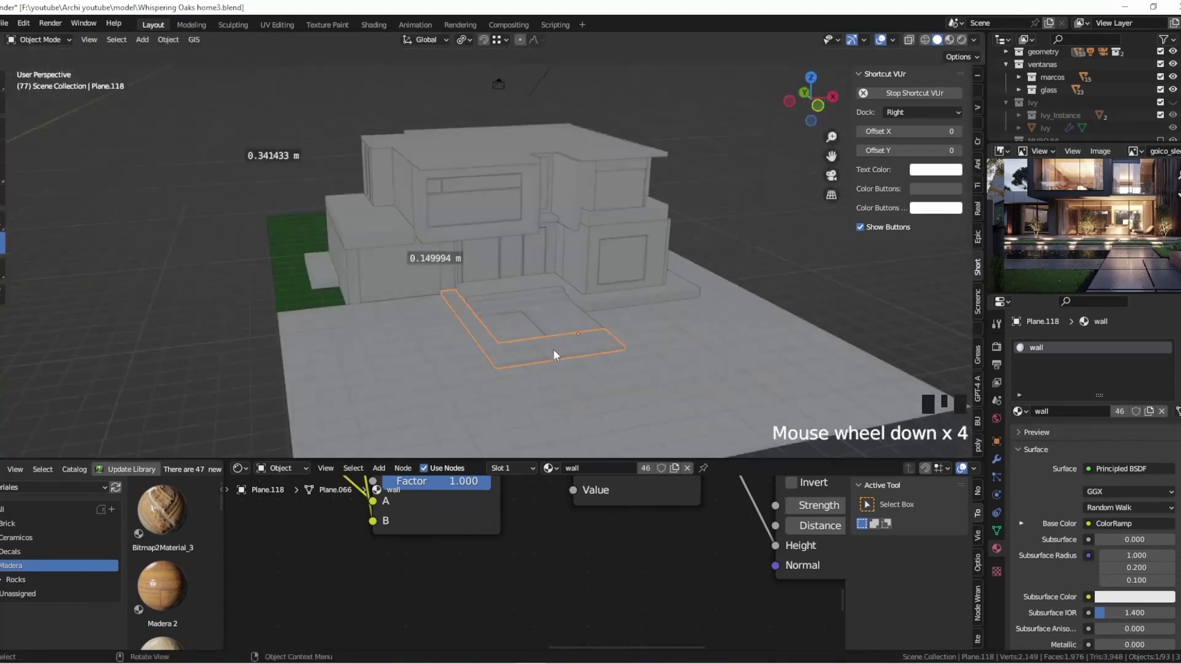
left_click(463, 40)
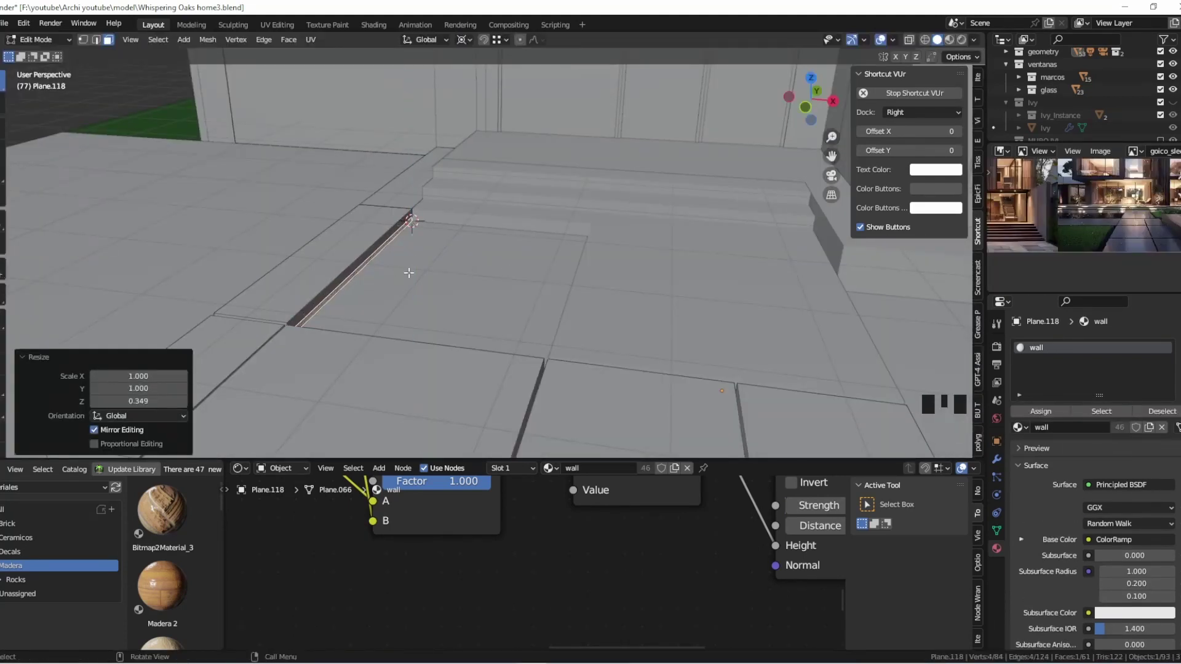
key("Tab")
Link the green grass material and move a grass patch between the slabs.
key("ctrl+l")
left_click(311, 180)
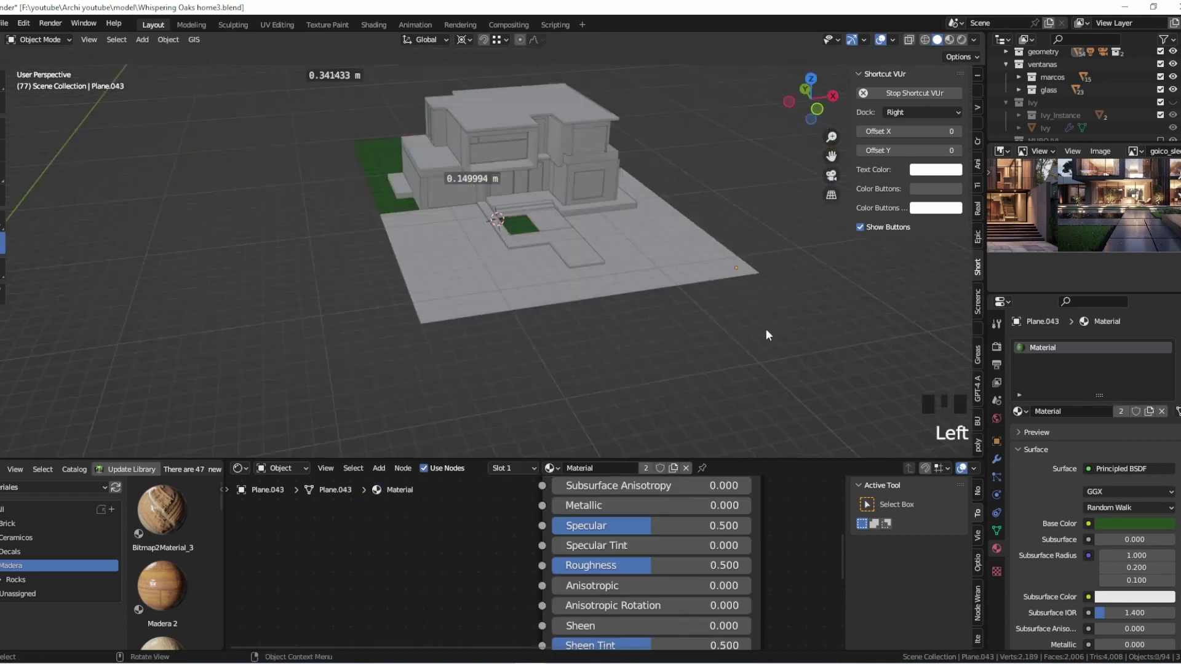
scroll(475, 264, "up", 6)
left_click(516, 273)
scroll(492, 258, "up", 4)
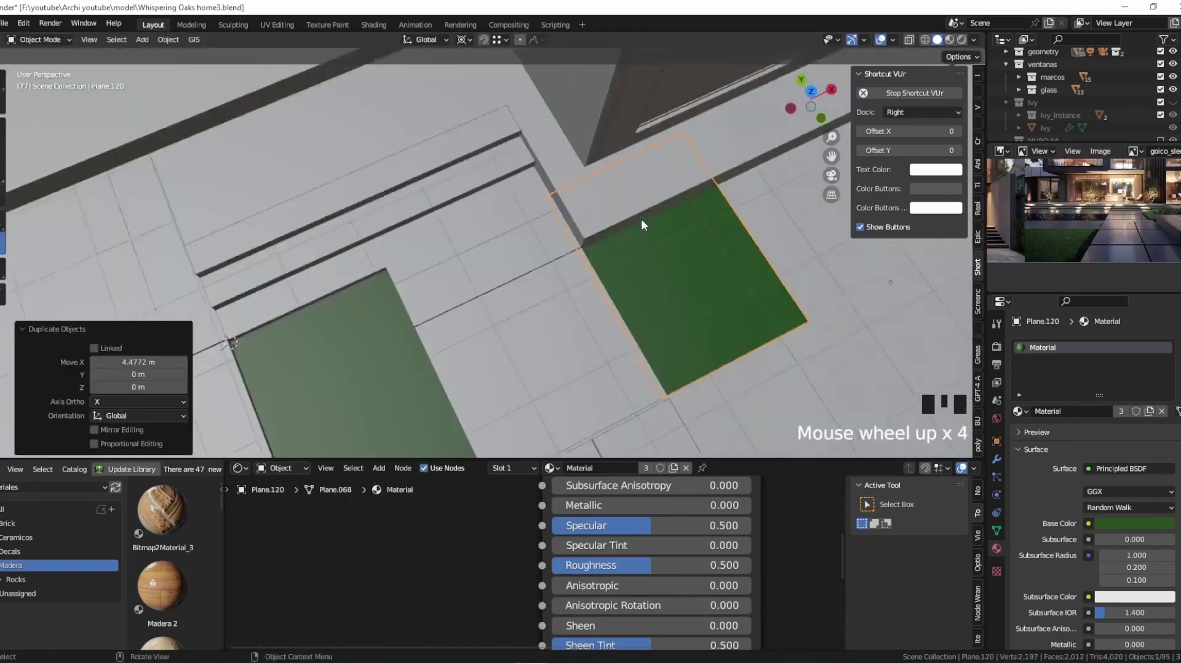
key("g")
key("g")
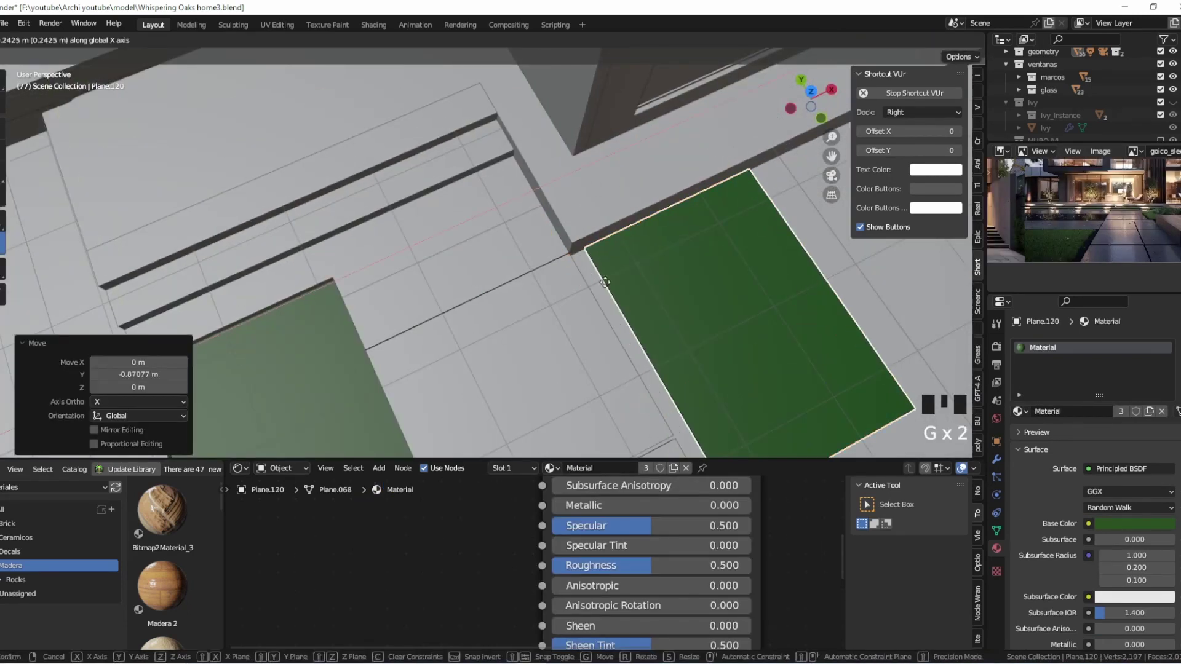
middle_click_drag(554, 276, 596, 261)
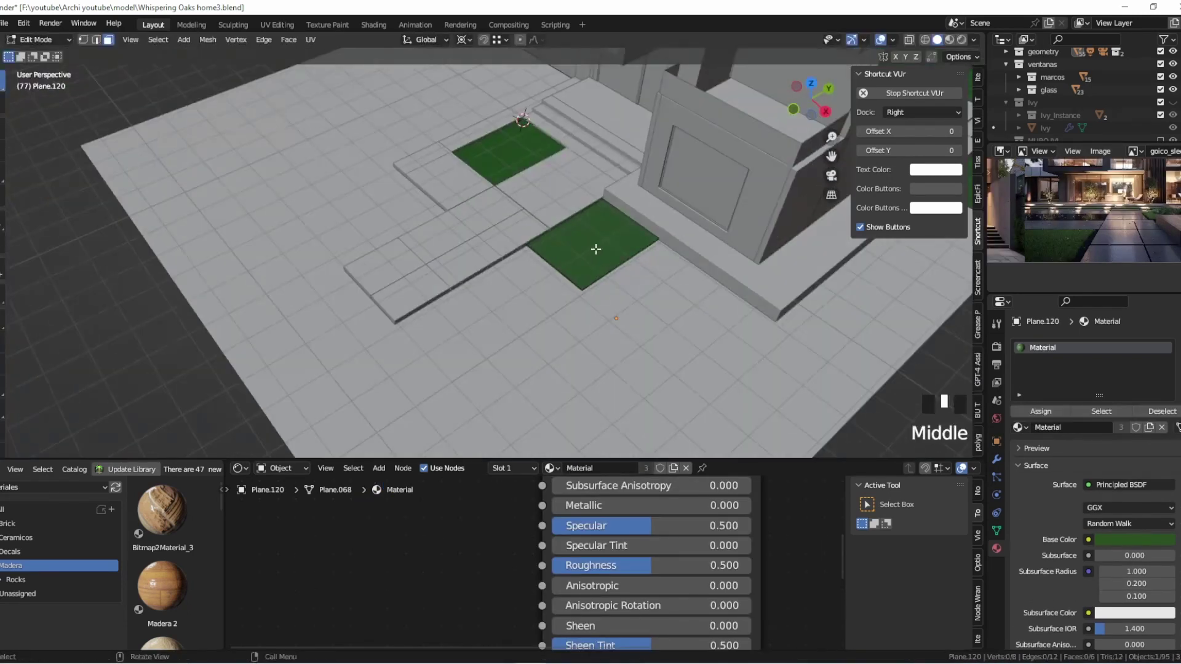
left_click(557, 286)
left_click(537, 210)
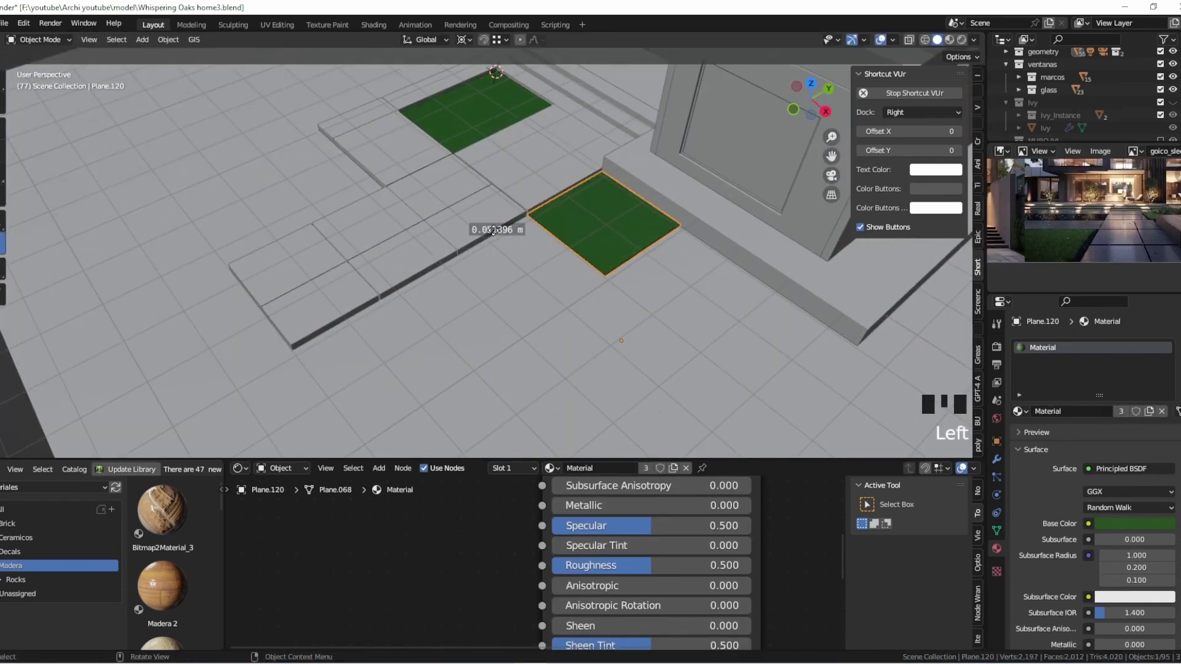
Extend another walkway strip toward the entrance steps.
left_click(509, 232)
middle_click_drag(509, 232, 553, 337)
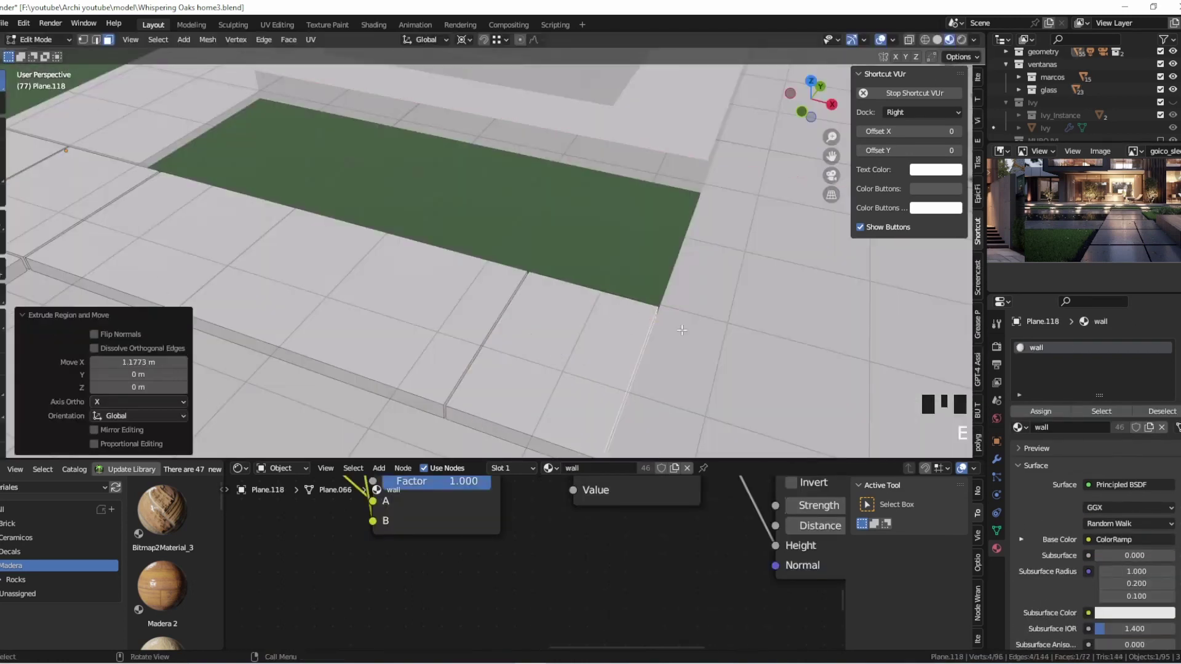
scroll(508, 311, "down", 4)
scroll(507, 310, "up", 1)
middle_click_drag(508, 311, 486, 306)
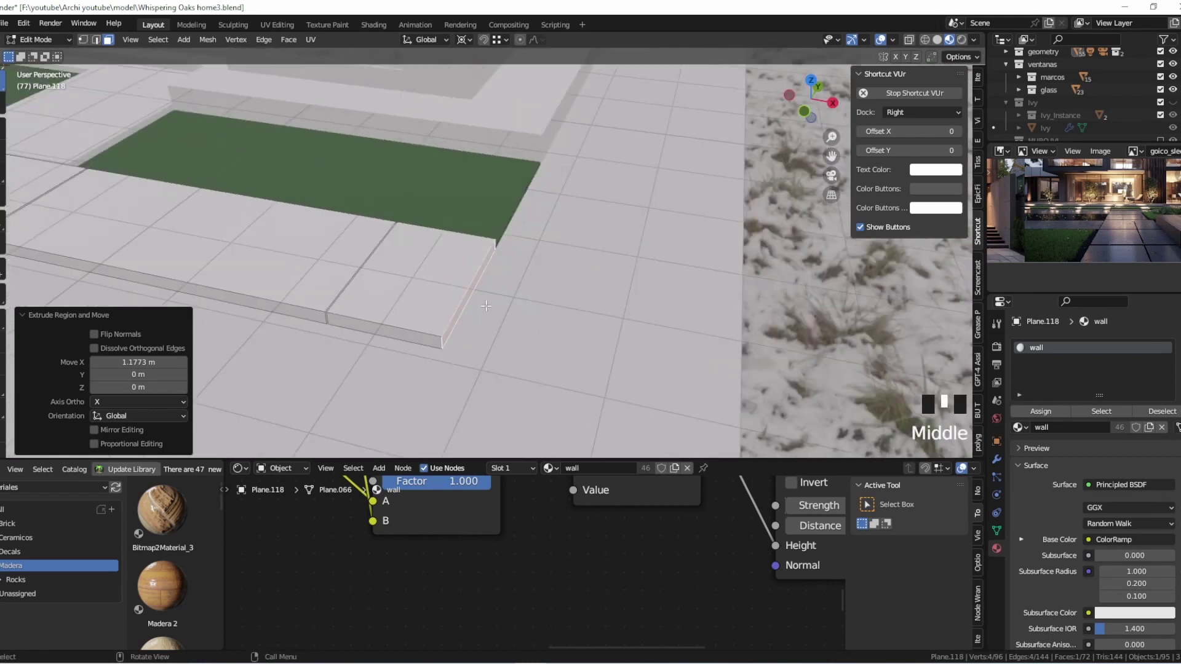
left_click(565, 338)
middle_click_drag(565, 338, 459, 264)
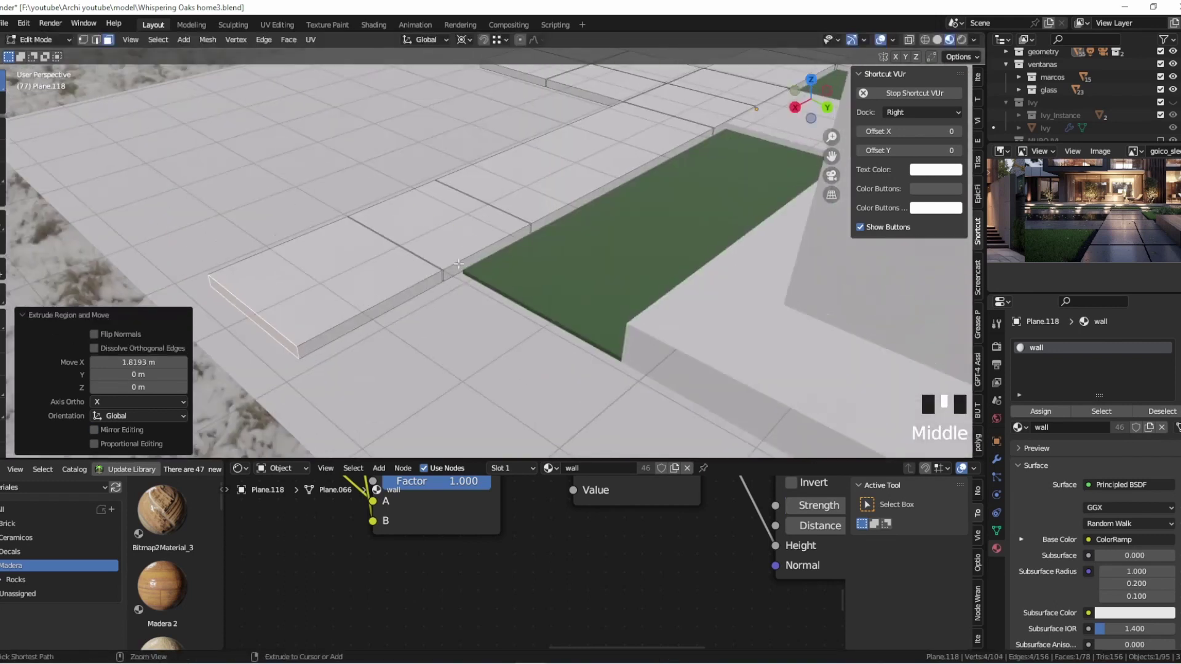
key("Tab")
Duplicate a walkway slab and shift the copy along the X axis.
key("shift+d")
left_click(403, 319)
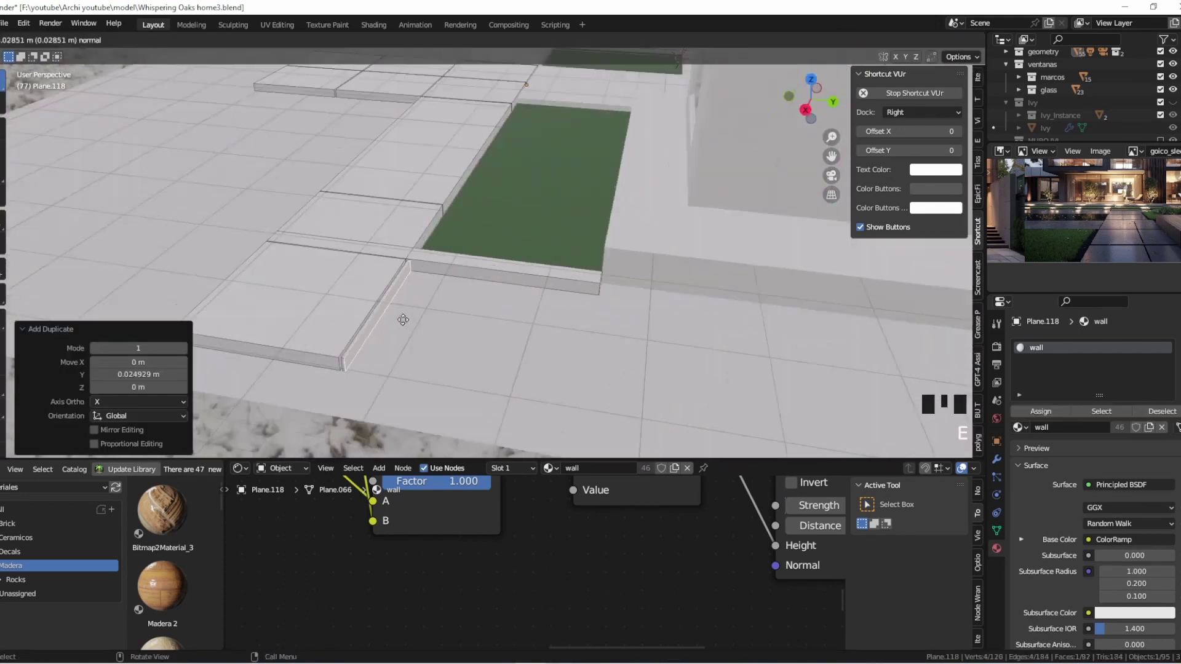
key("Tab")
left_click(424, 281, "shift")
scroll(389, 304, "up", 3)
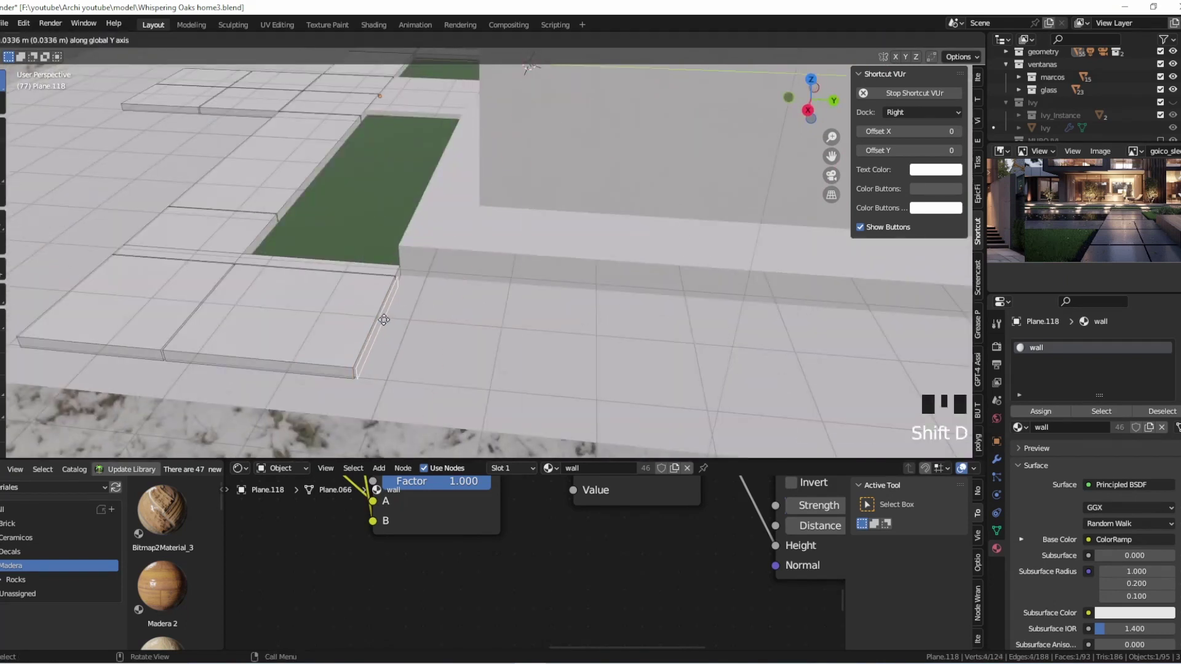
key("x")
left_click(384, 320)
scroll(384, 320, "down", 4)
scroll(431, 277, "up", 3)
middle_click_drag(431, 276, 554, 258)
scroll(554, 251, "down", 9)
Add a Solidify modifier of -0.018 m thickness to the door frame.
key("Tab")
left_click(554, 258)
key("KP_Decimal")
scroll(551, 351, "up", 8)
middle_click_drag(551, 351, 611, 380)
left_click(1019, 528)
Apply the frame's Solidify modifier and inset the panel face.
left_click(1155, 394)
left_click(1142, 411)
key("Tab")
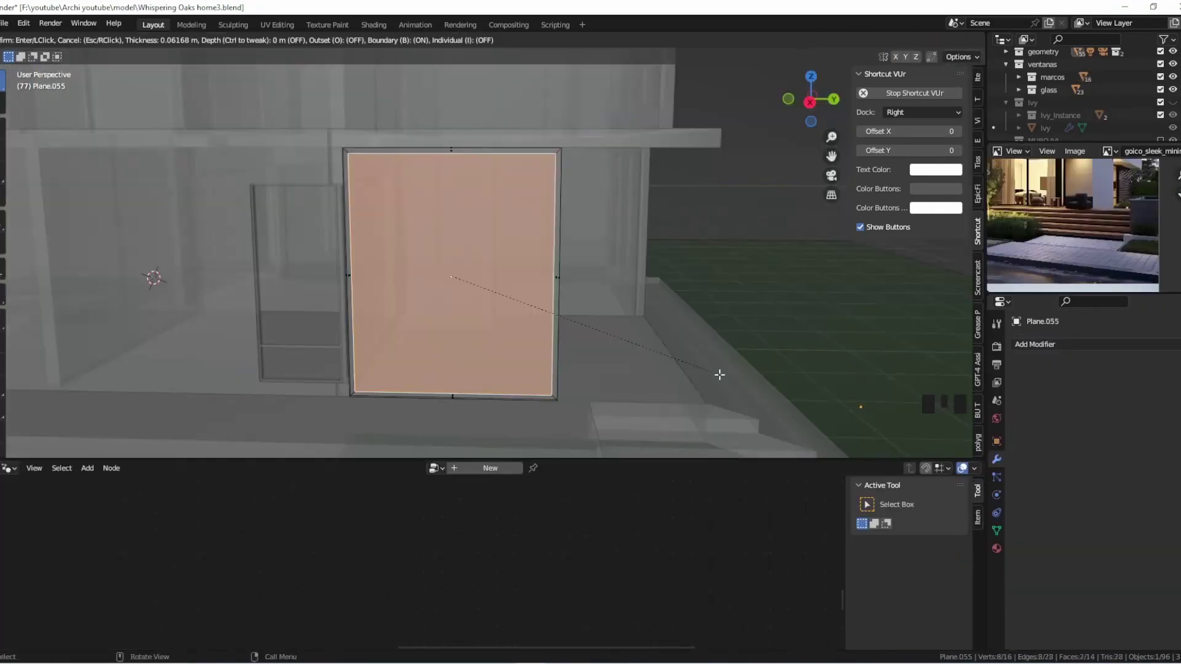
key("i")
key("q")
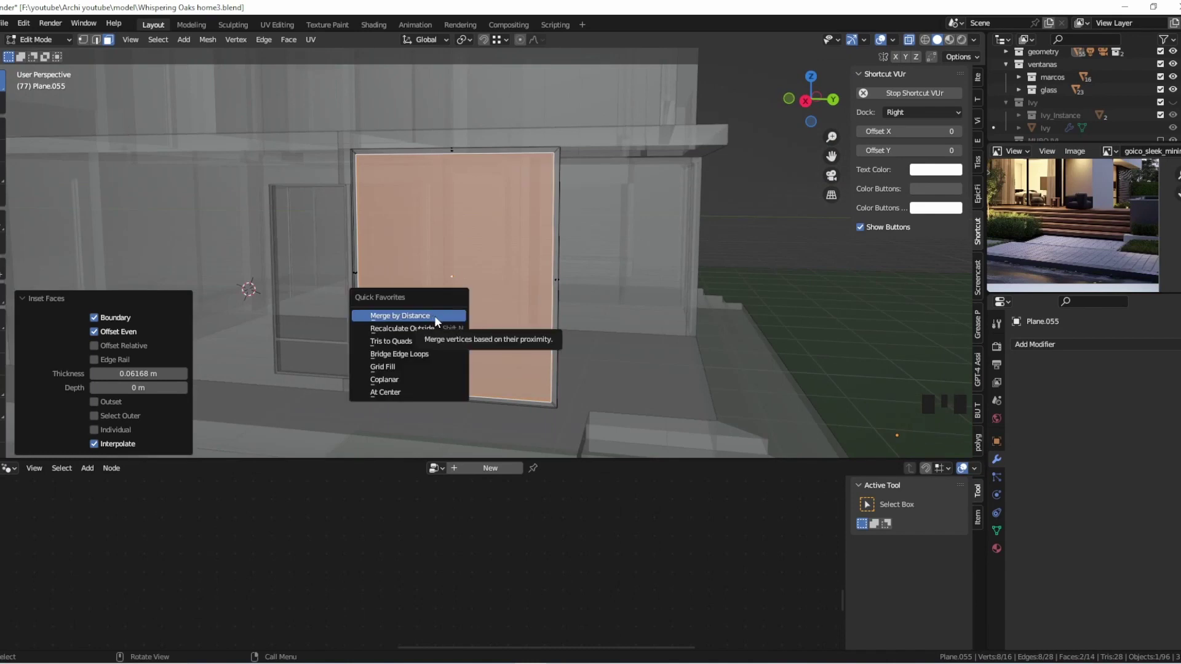
key("Tab")
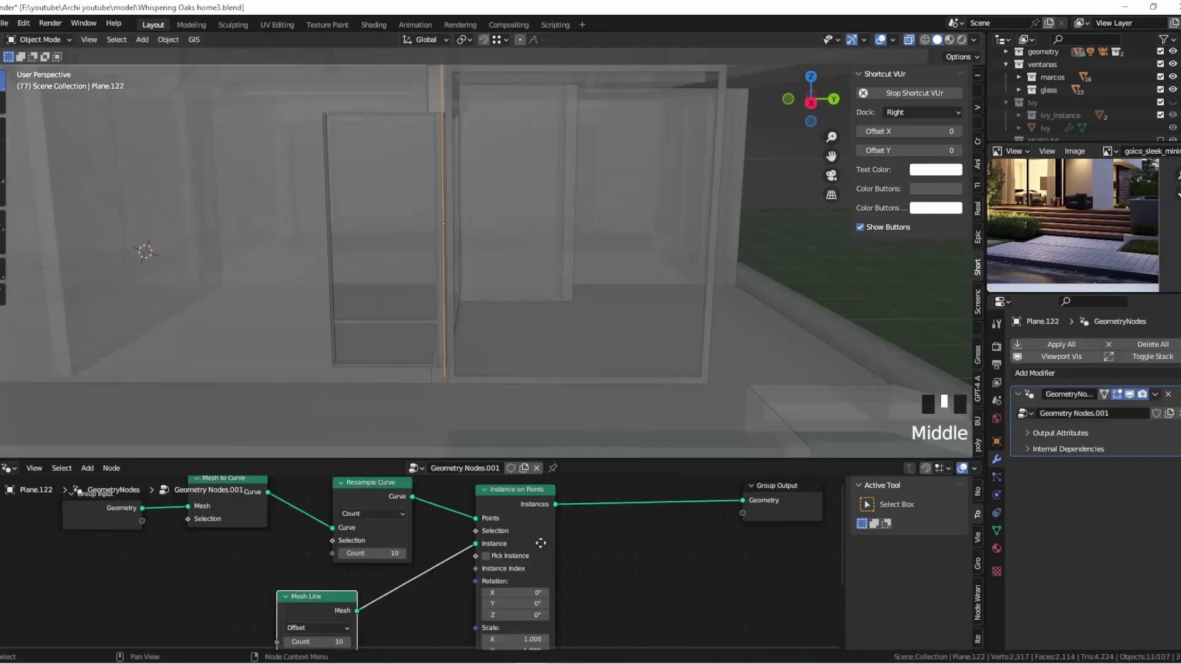
Thicken the louver slats by widening the profile and adding a Combine XYZ node.
middle_click_drag(333, 643, 456, 622)
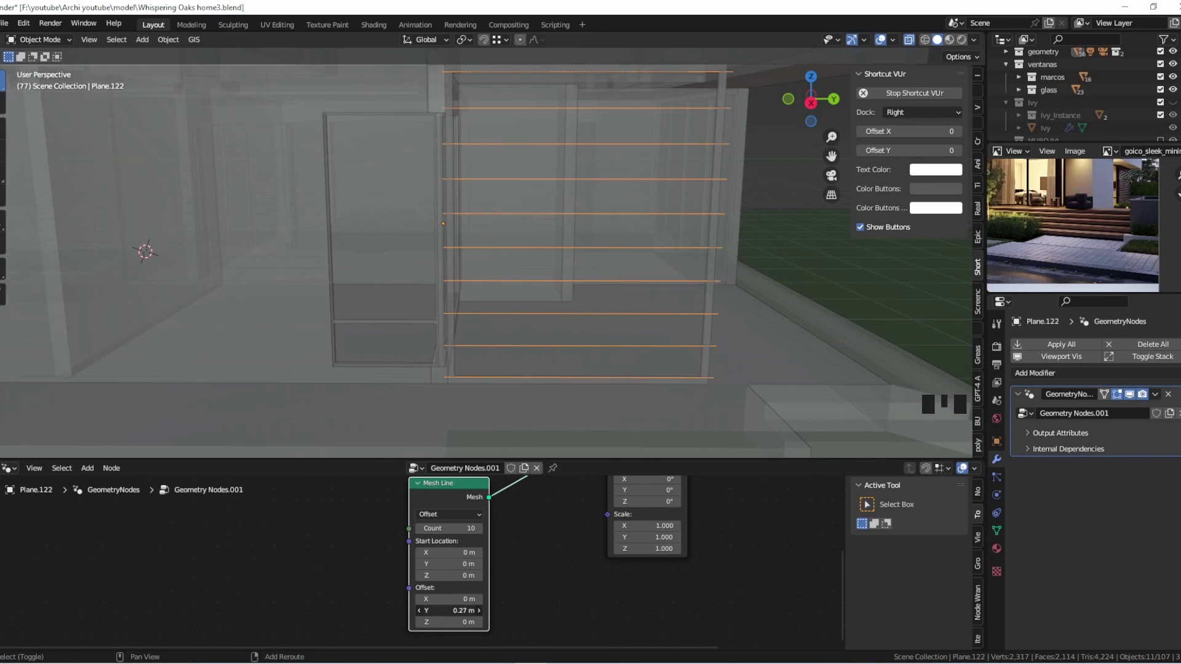
key("shift+a")
key("shift+a")
type("TO")
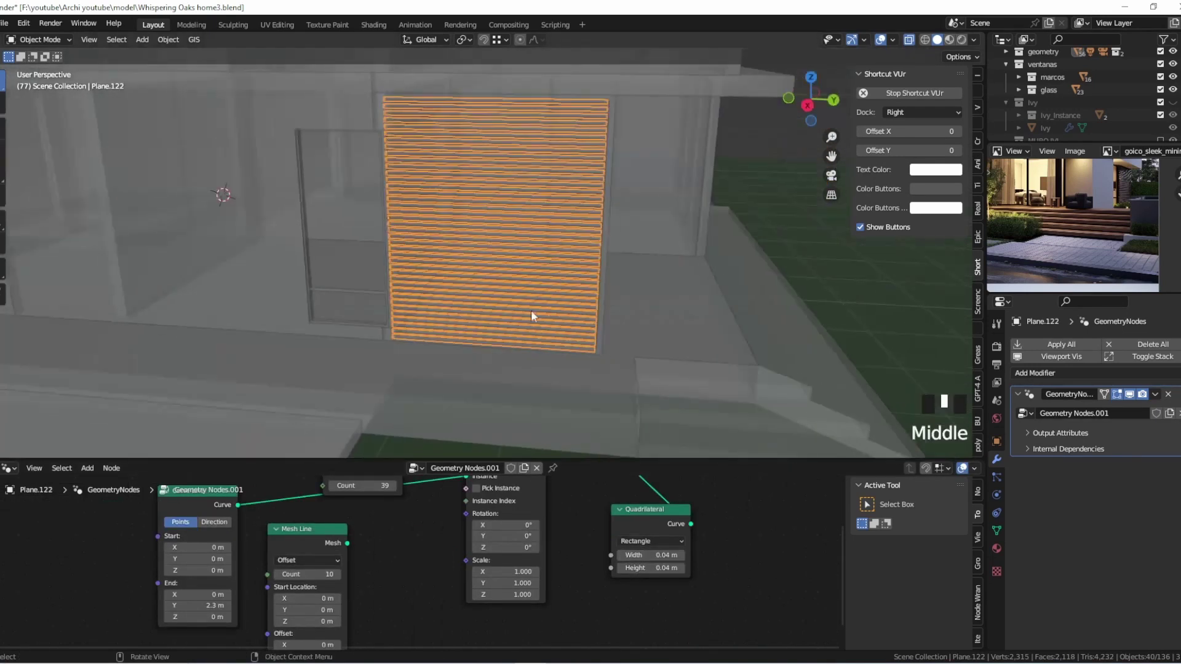
middle_click_drag(532, 316, 573, 326)
left_click(910, 39)
scroll(486, 246, "up", 5)
middle_click_drag(431, 247, 468, 252)
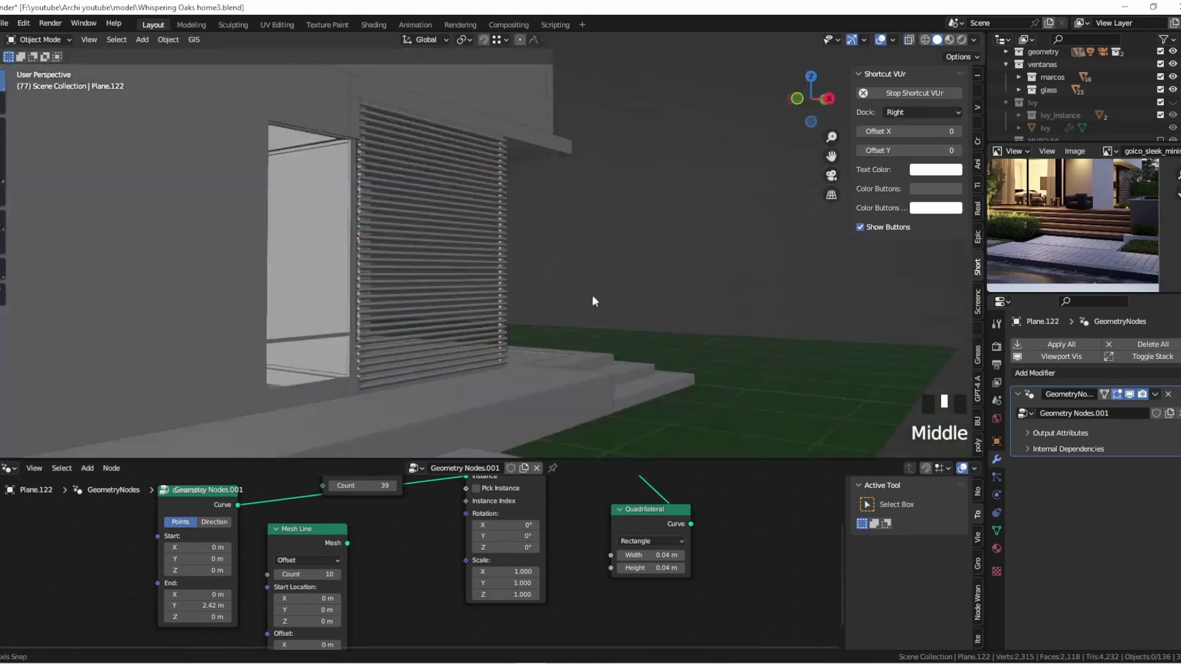
left_click_drag(643, 554, 677, 555, "shift")
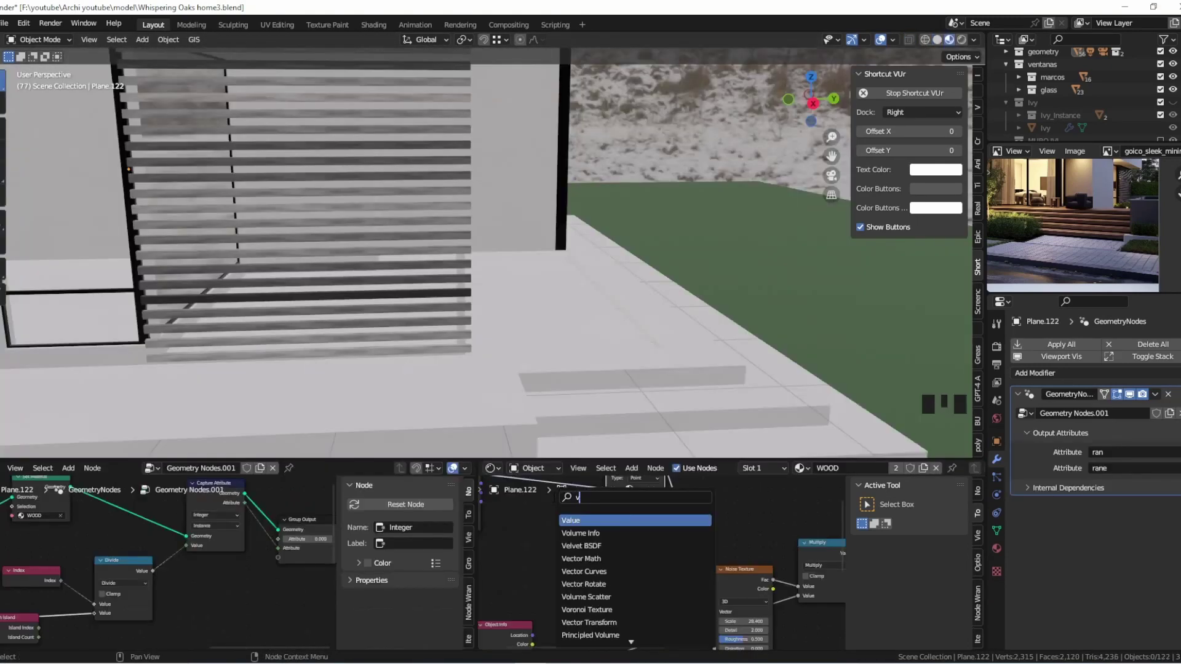
left_click(591, 520)
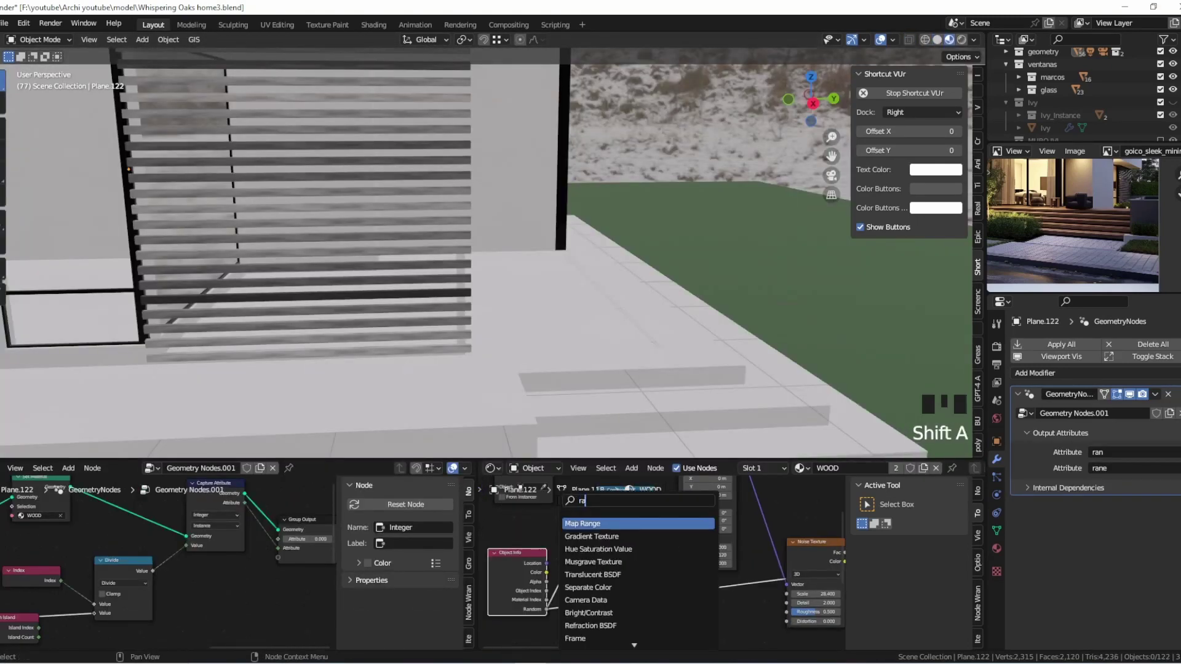
Select a node in the WOOD louver shader and inspect the louvered entrance.
left_click(701, 486)
left_click(701, 486)
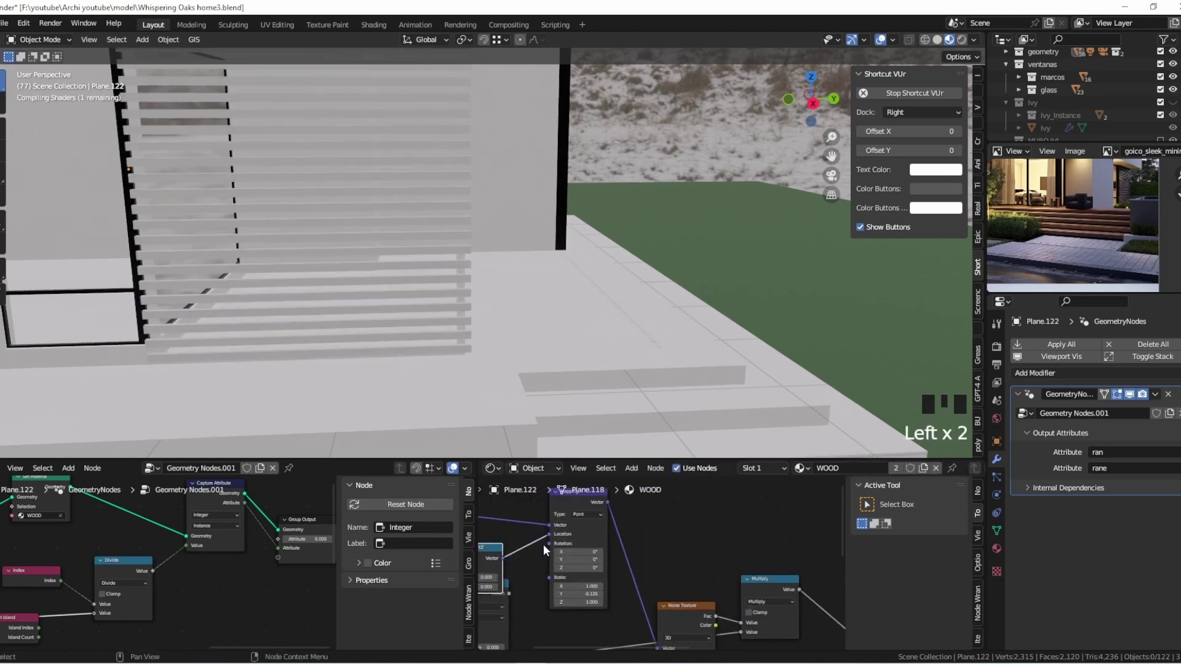
middle_click_drag(492, 246, 517, 246)
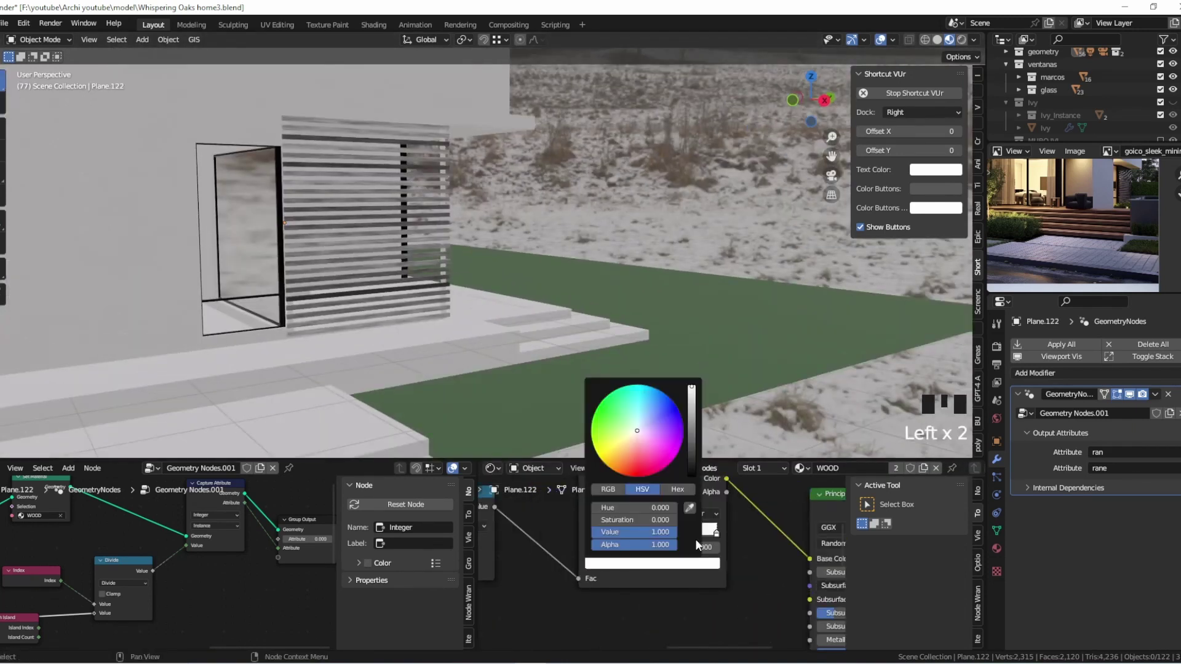
scroll(676, 542, "up", 2)
middle_click_drag(431, 277, 467, 426)
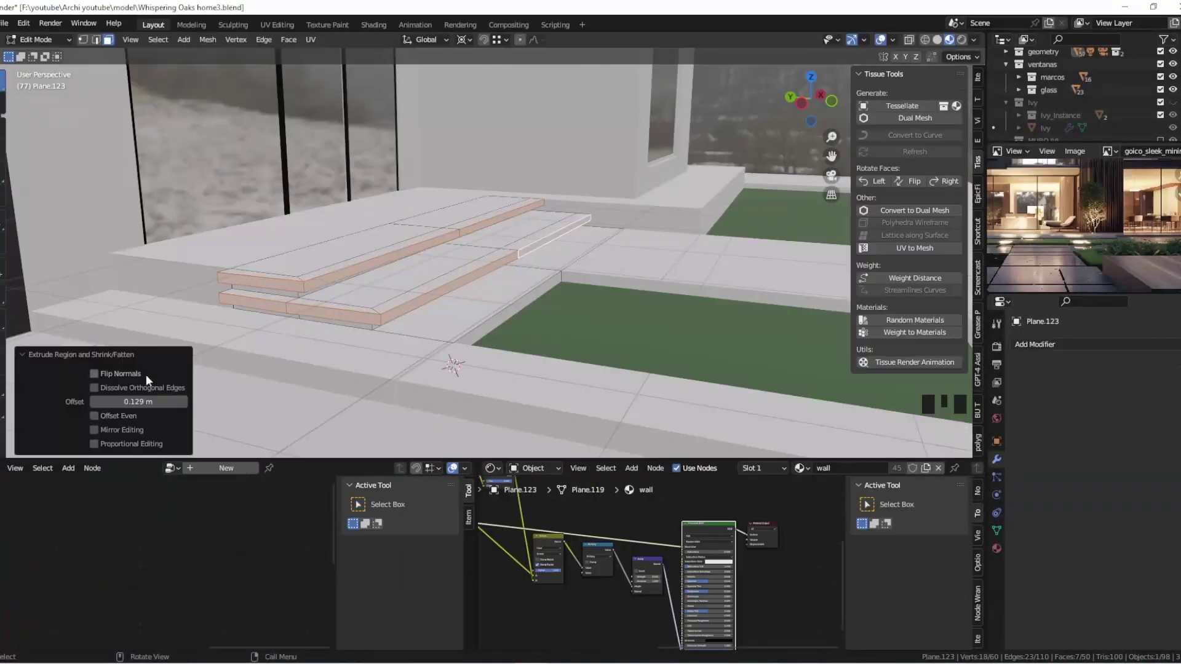
Add a Glass BSDF node to the pool plane's material.
scroll(539, 254, "down", 5)
scroll(539, 254, "up", 5)
middle_click_drag(436, 260, 639, 327)
left_click(639, 326)
type("glass")
key("Return")
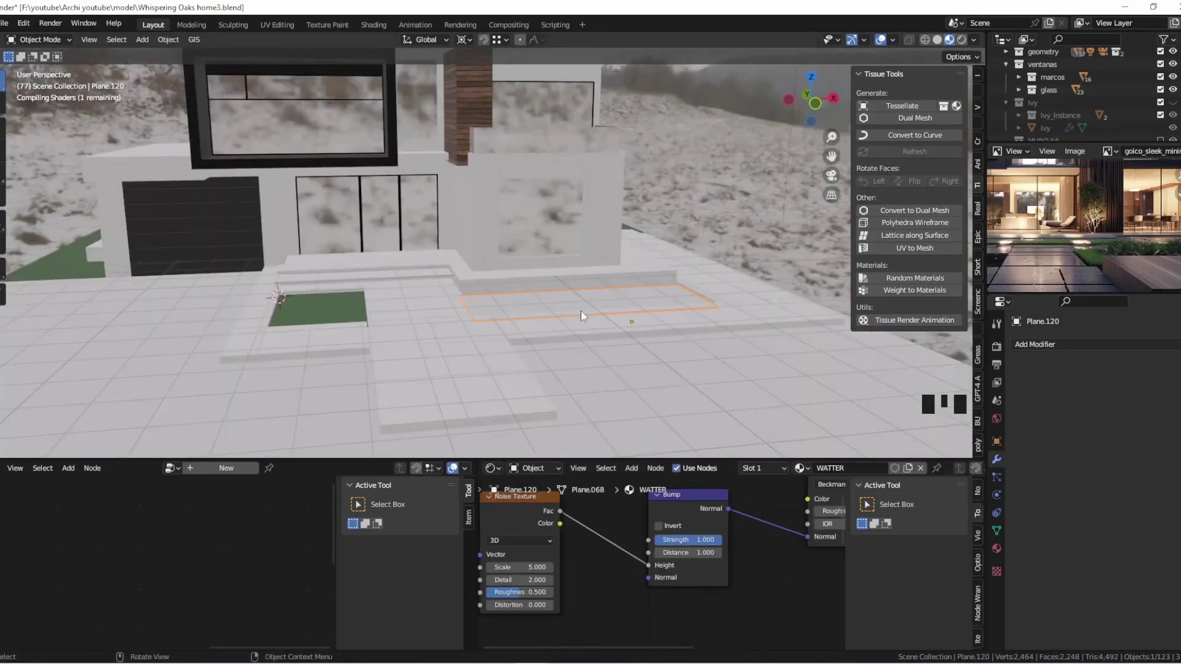
Tint the glass colour a pale light green for the water.
middle_click_drag(486, 258, 467, 289)
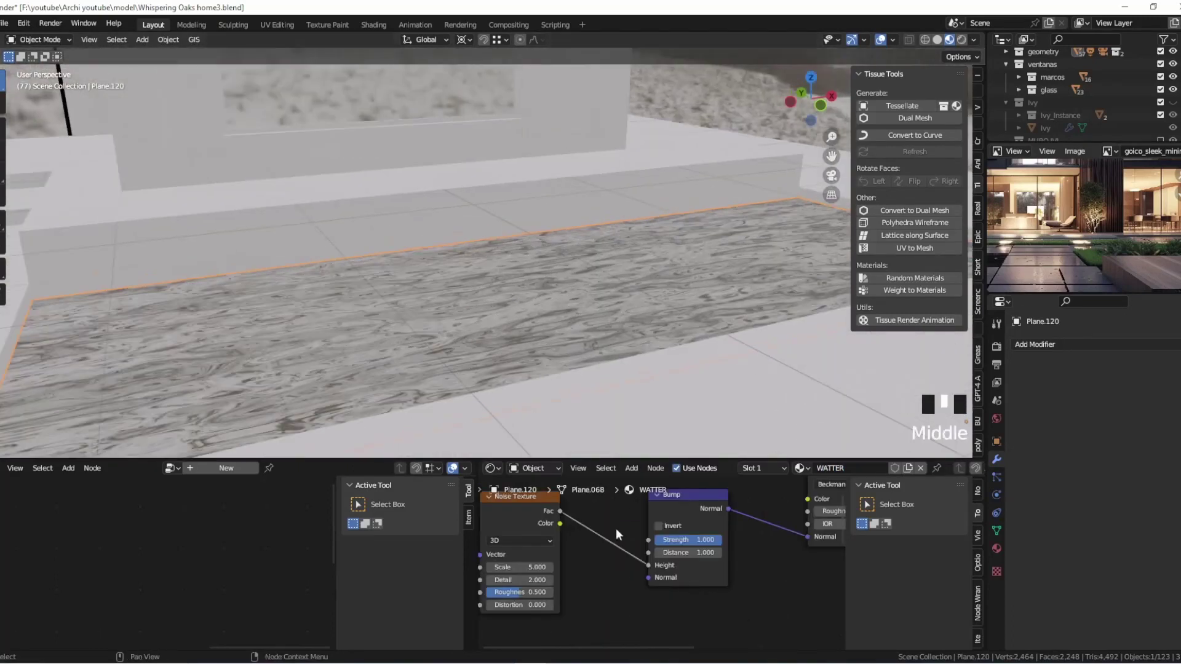
scroll(449, 308, "down", 5)
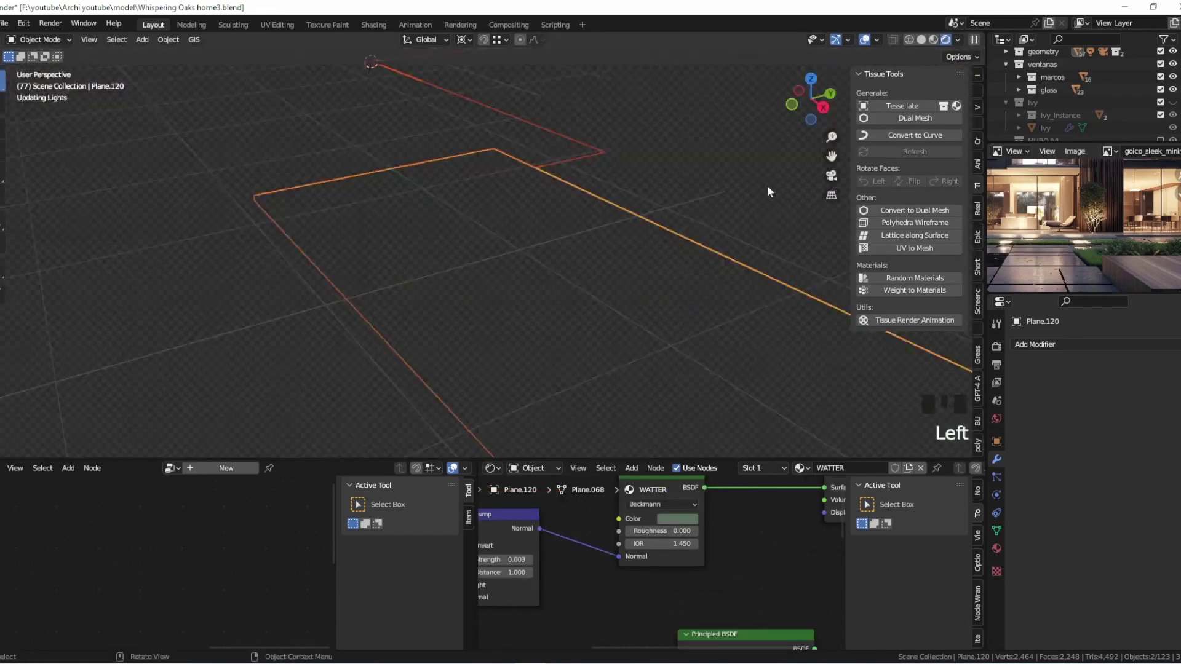
middle_click_drag(766, 186, 757, 216)
left_click(694, 520)
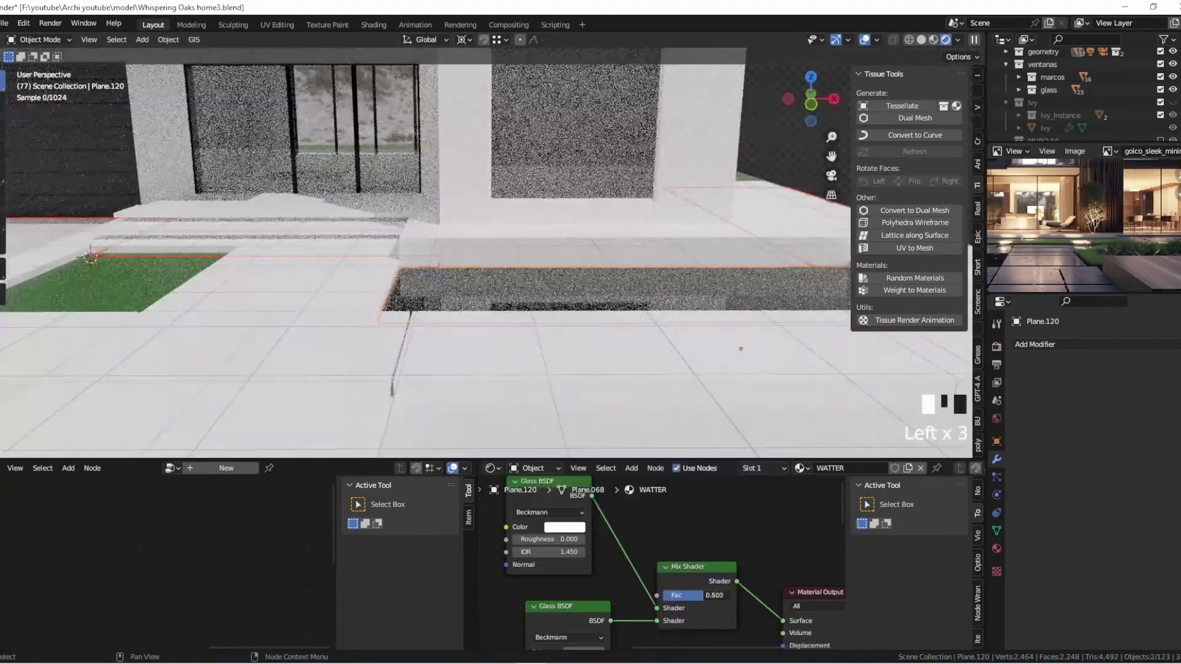
middle_click_drag(722, 357, 577, 363)
left_click(587, 599)
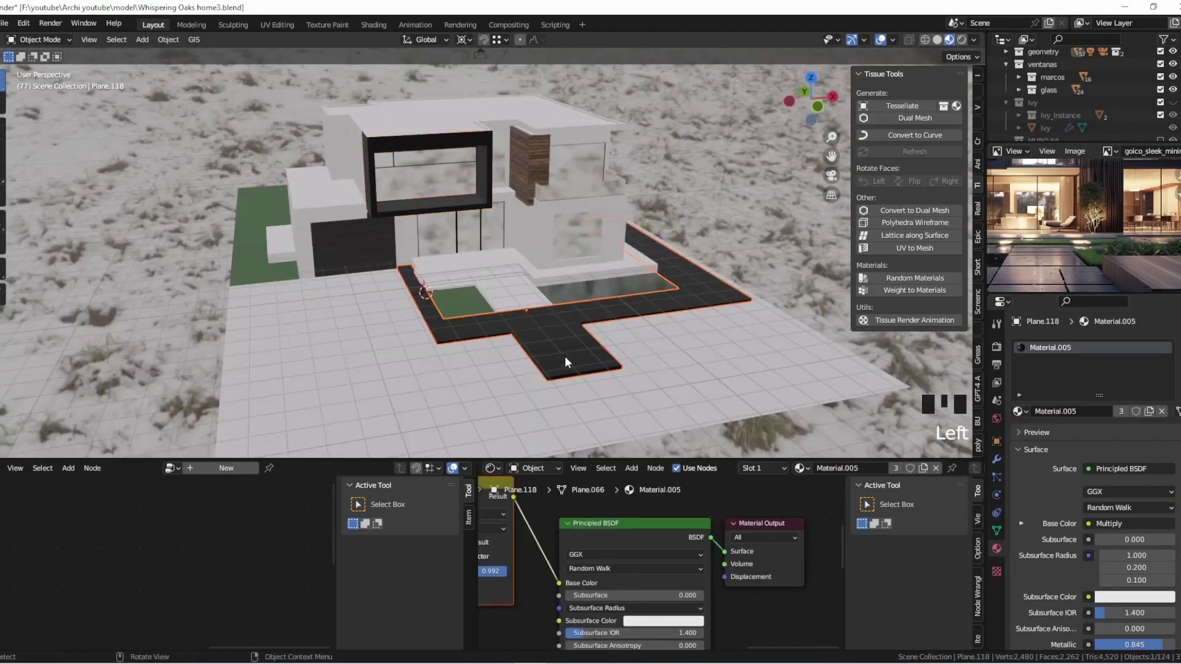
Preview the Noise Texture speckle on the dark walkway tiles.
scroll(669, 523, "down", 5)
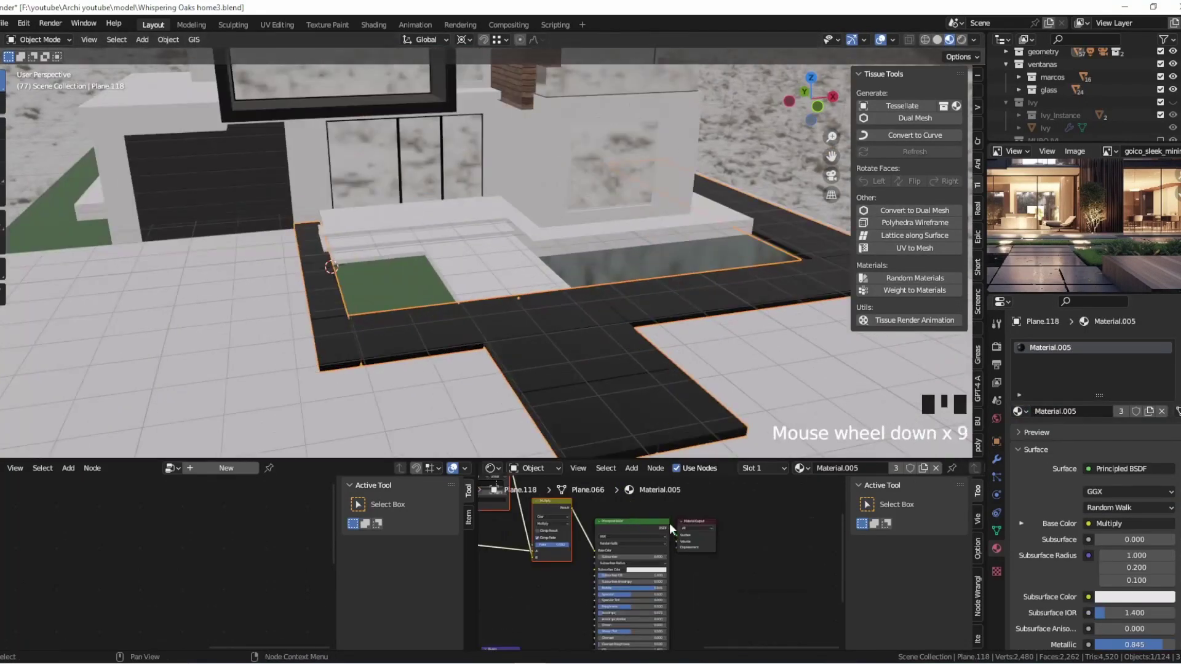
middle_click_drag(615, 443, 811, 501)
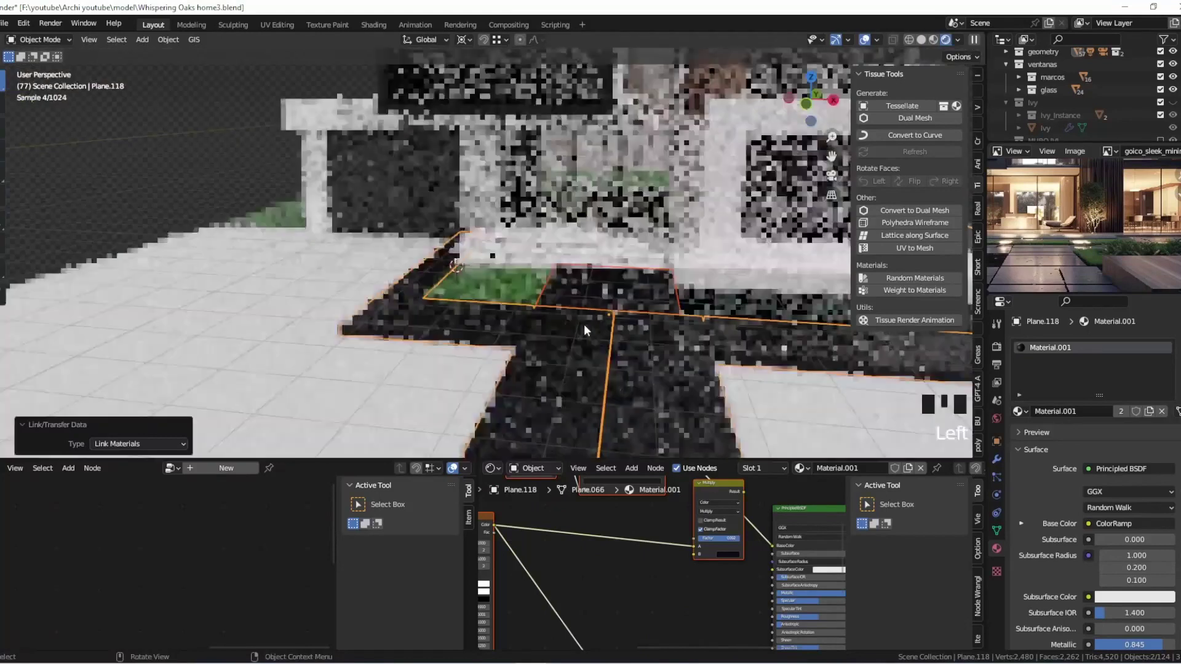
middle_click_drag(585, 324, 474, 334)
left_click(551, 530, "ctrl+shift")
middle_click_drag(552, 530, 519, 605)
scroll(548, 548, "up", 6)
middle_click_drag(674, 503, 557, 581)
Add nodes feeding the walkway roughness, an Add with 0.180, then select Plane.054.
key("shift+a")
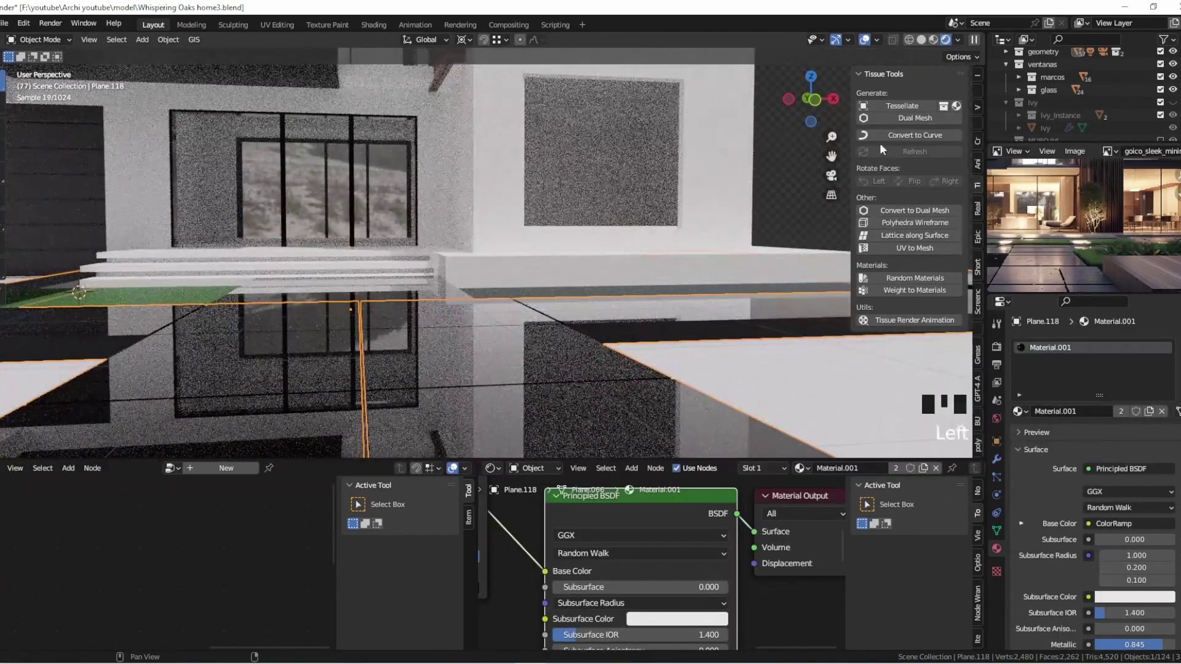
middle_click_drag(529, 502, 646, 501)
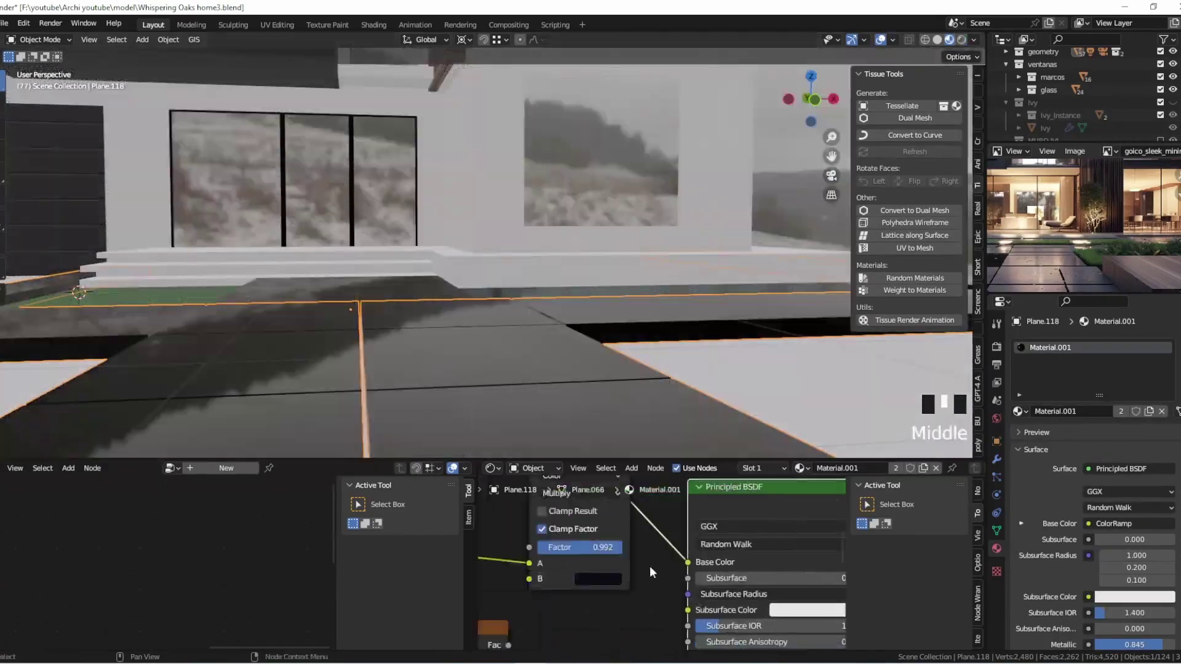
key("shift+a")
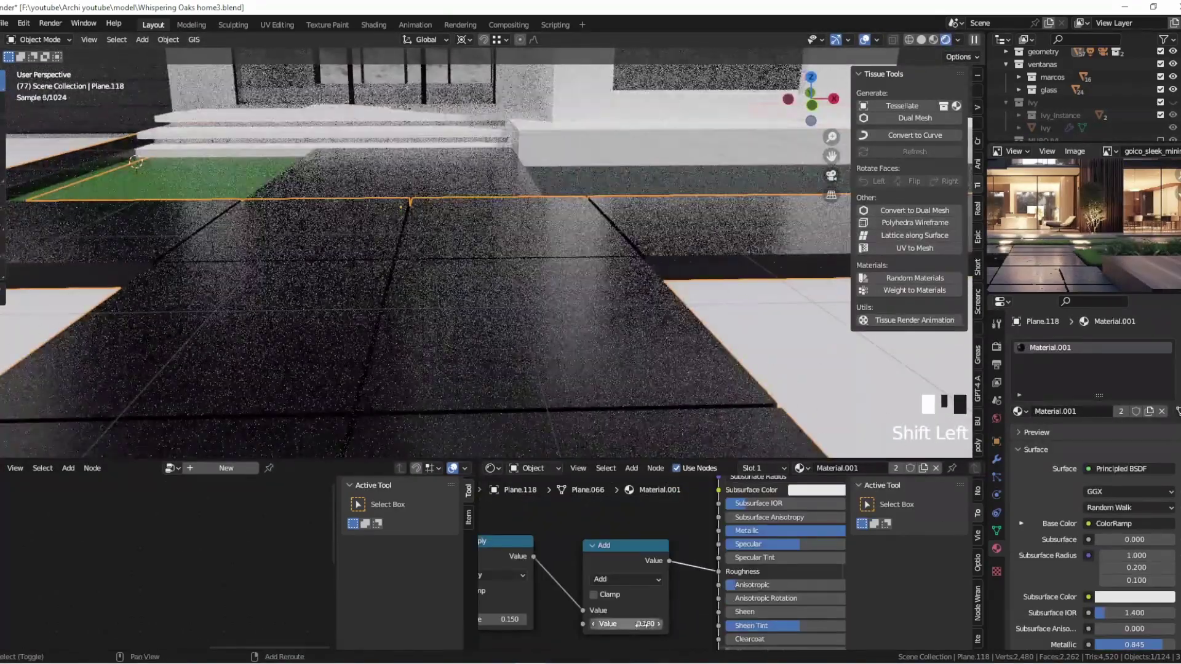
scroll(525, 266, "down", 7)
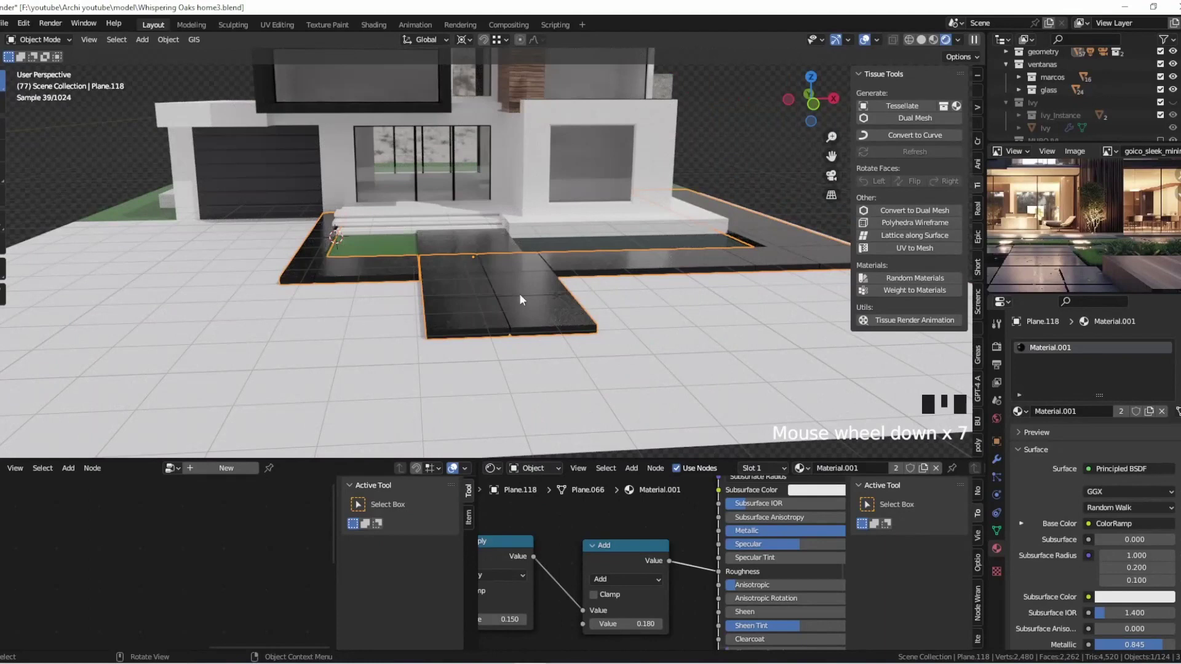
left_click(237, 342)
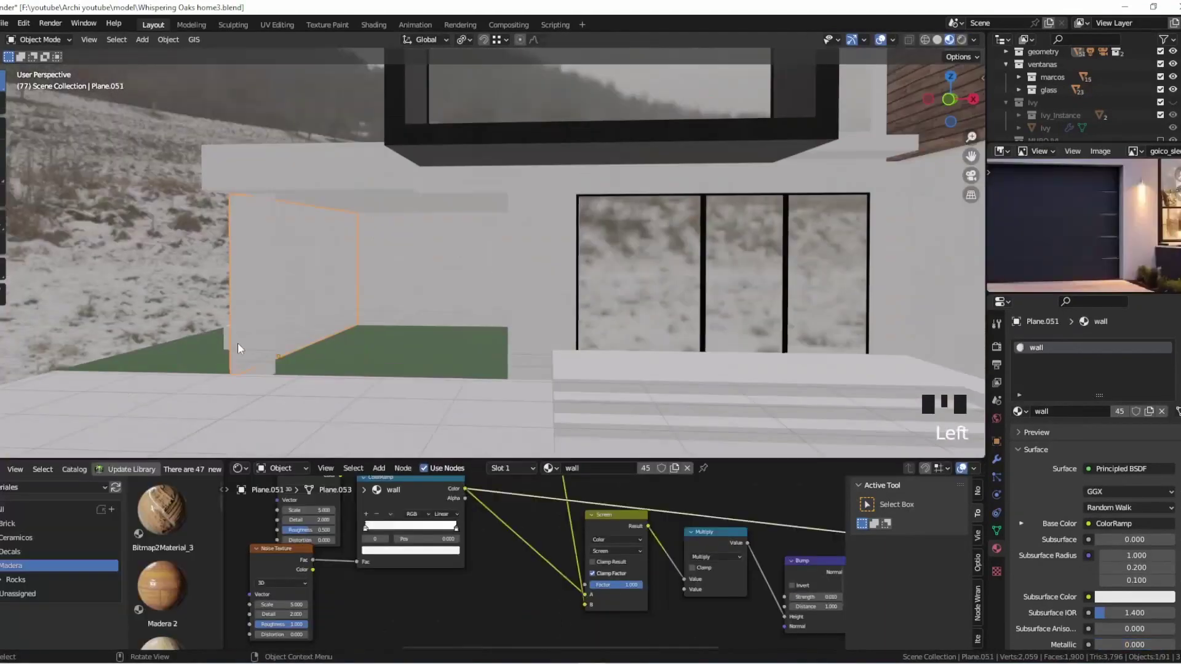
Add a Wave Texture to the garage door material set to horizontal stripes.
key("Tab")
key("shift+d")
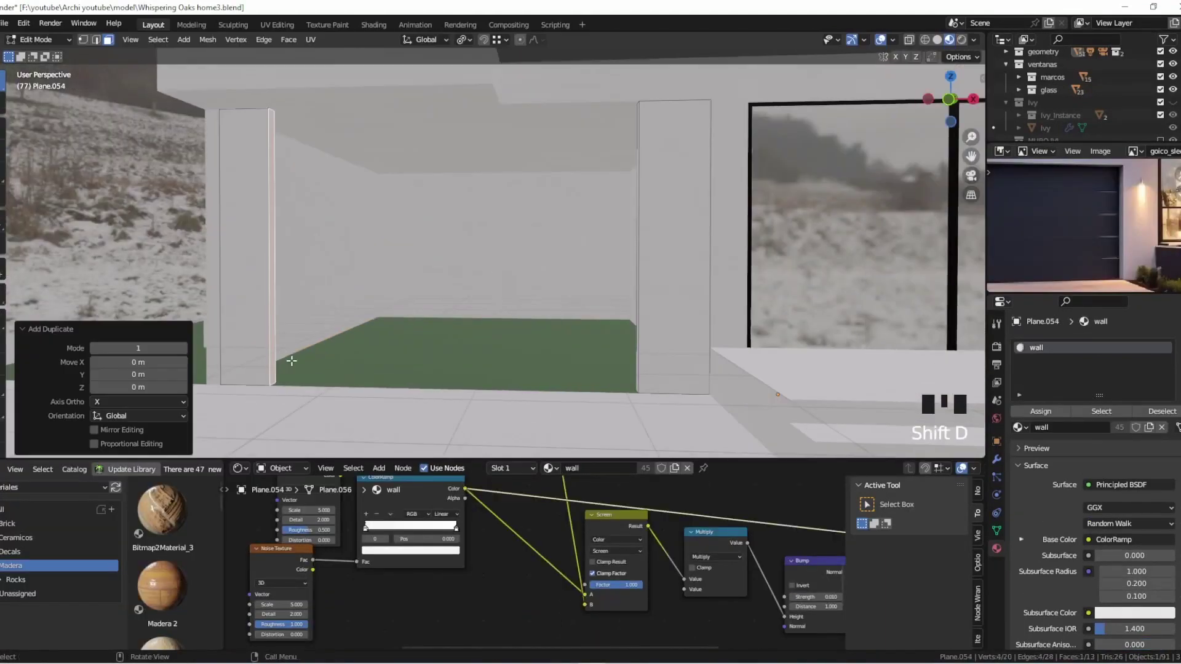
key("ctrl+z")
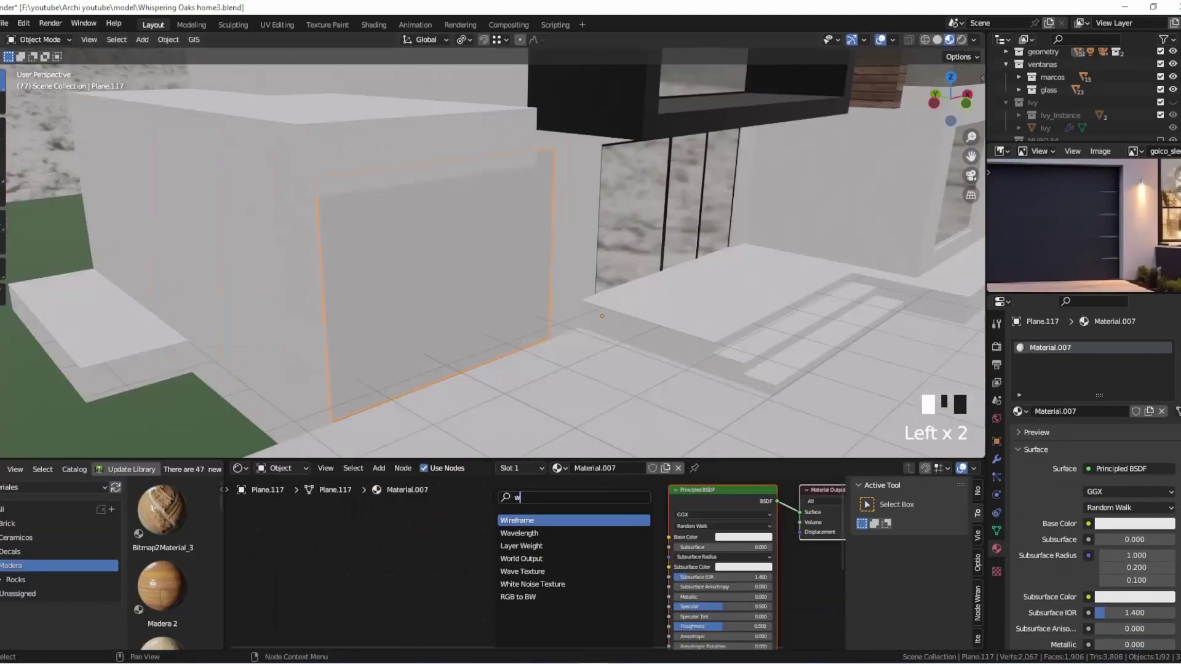
left_click(508, 506)
left_click_drag(542, 518, 602, 530)
left_click(508, 553)
left_click(487, 583)
Insert a ColorRamp, link a pasted Multiply node to Base Color, and browse the AI images.
type("amp")
key("Return")
left_click(640, 529)
scroll(602, 531, "down", 4)
key("ctrl+v")
left_click(554, 529)
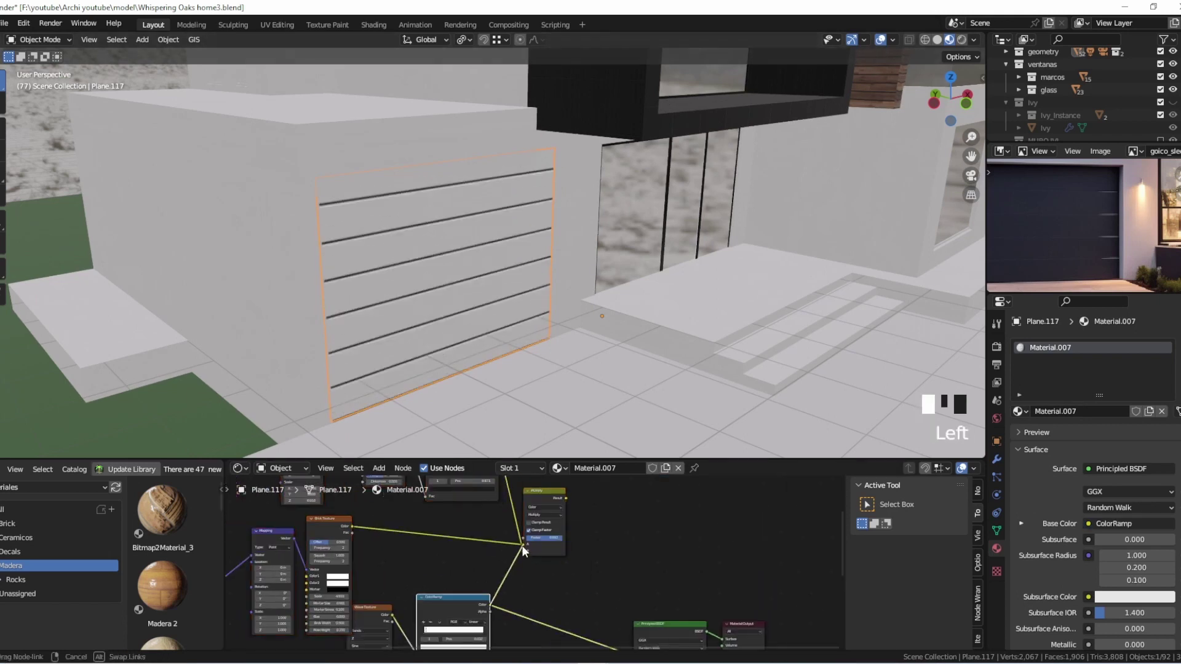
scroll(548, 549, "up", 4)
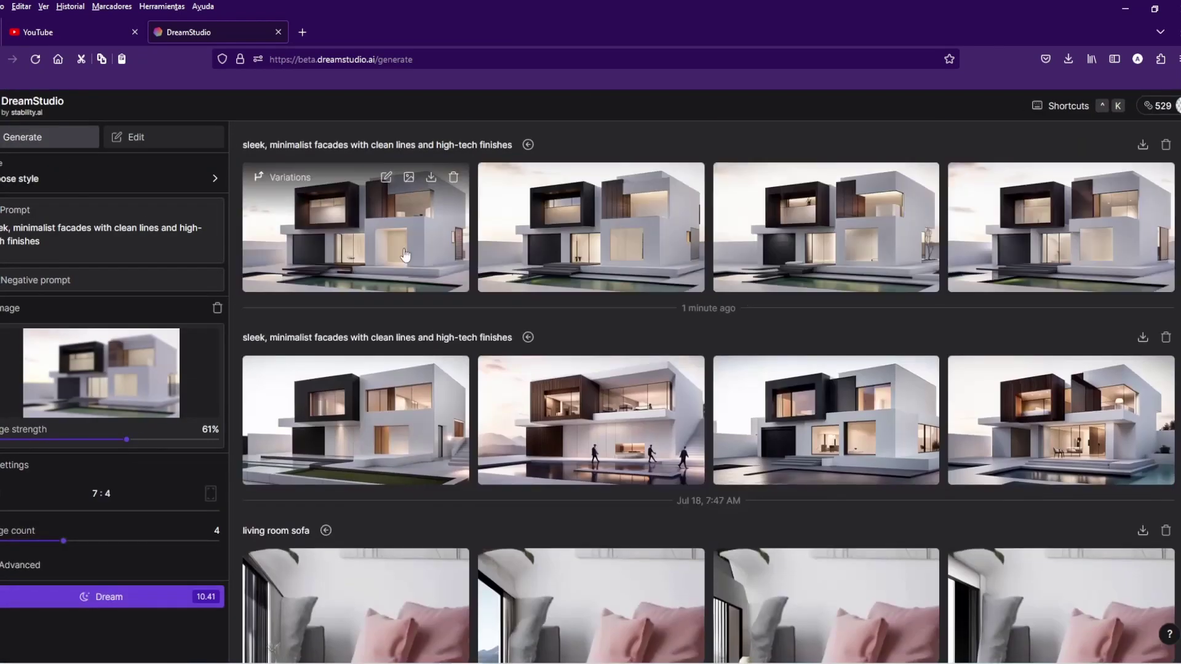
left_click(404, 248)
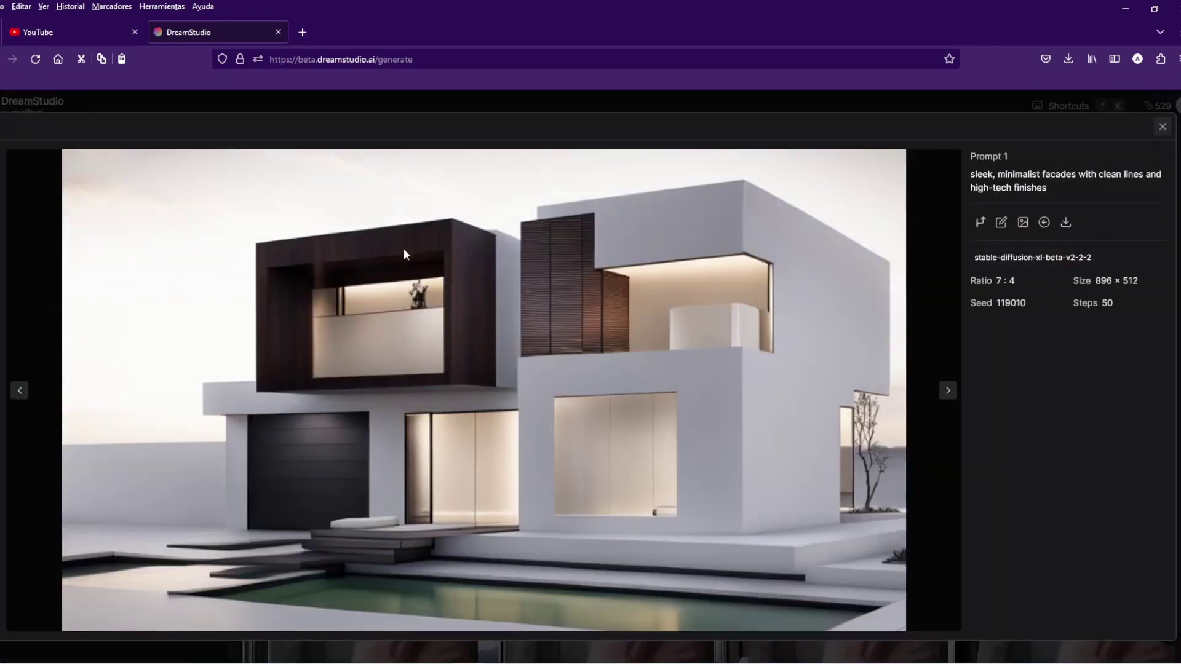
key("Right")
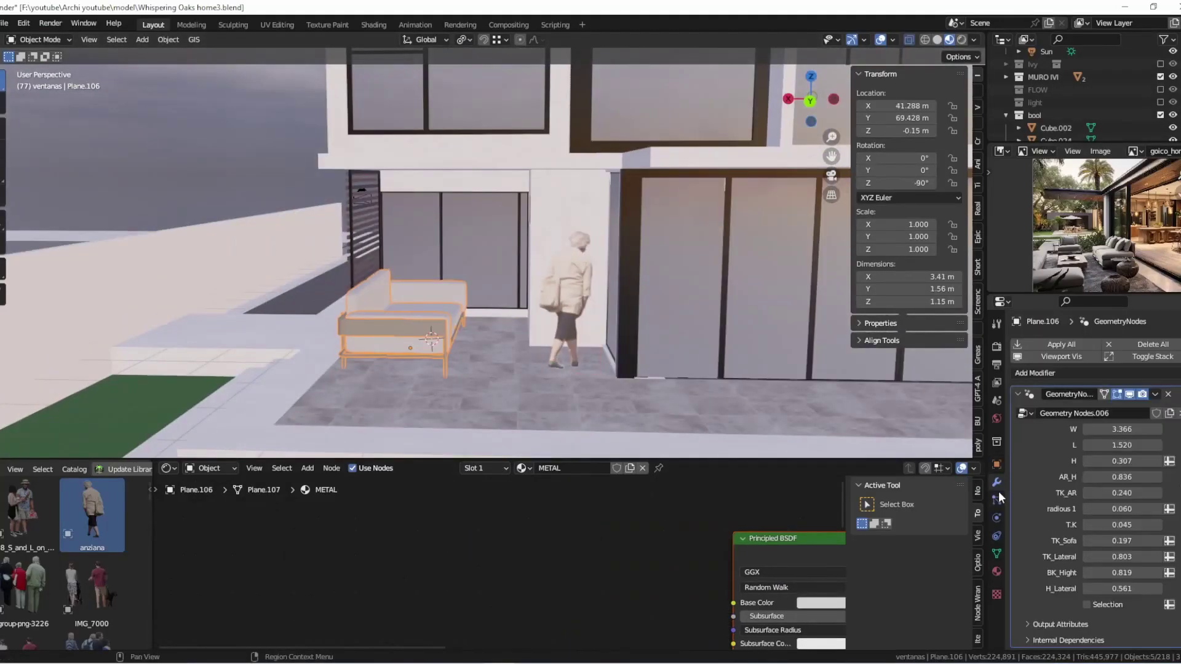
Move the sofa along X, raise it on Z, and lower its H to 0.279.
key("g")
key("x")
left_click(422, 343)
scroll(422, 342, "up", 3)
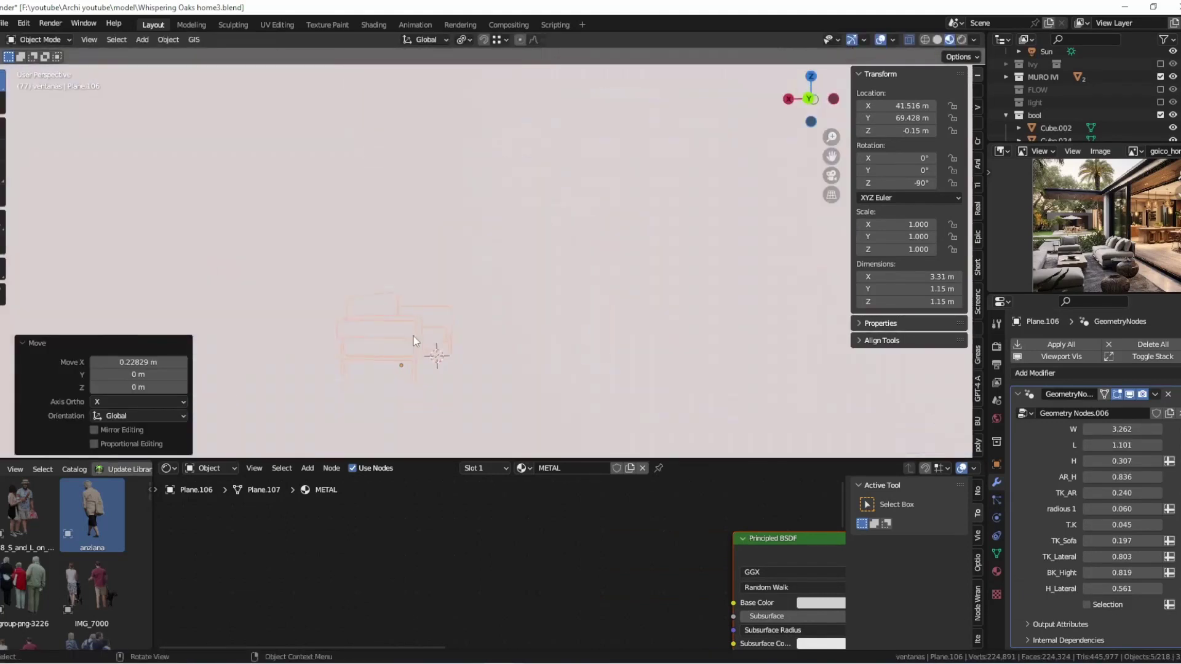
key("g")
key("z")
left_click(413, 357)
left_click_drag(1122, 461, 1113, 461)
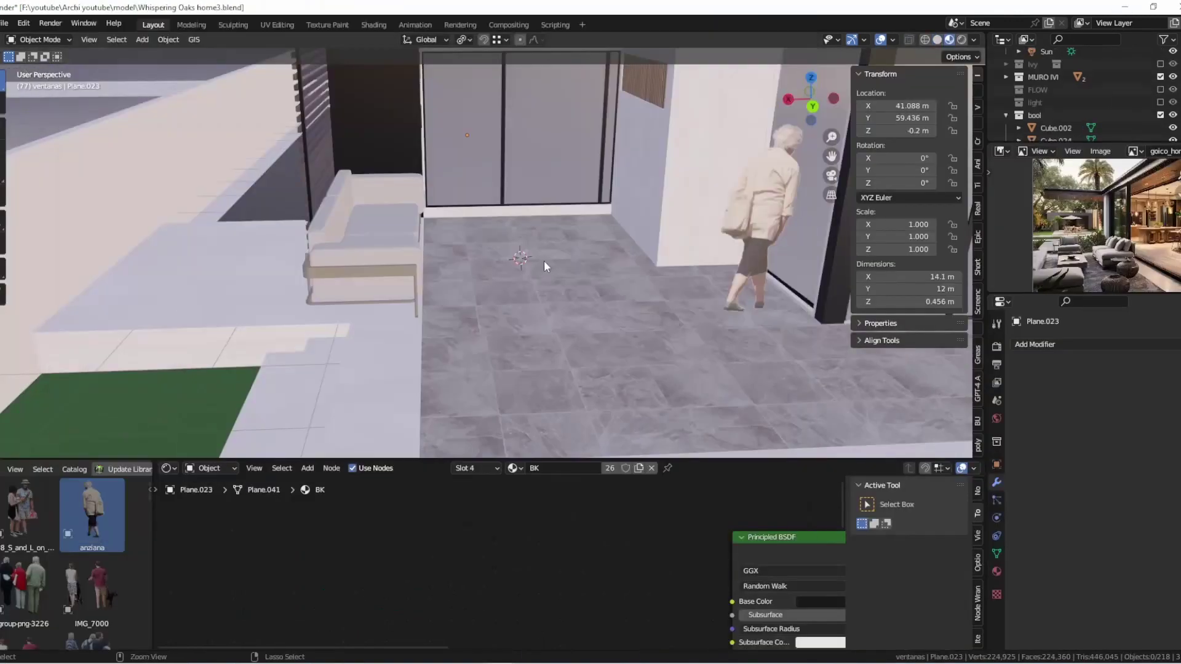
Paste the copied rug Plane.107 into the scene in front of the sofa.
key("ctrl+v")
scroll(416, 295, "down", 5)
middle_click_drag(415, 295, 467, 258)
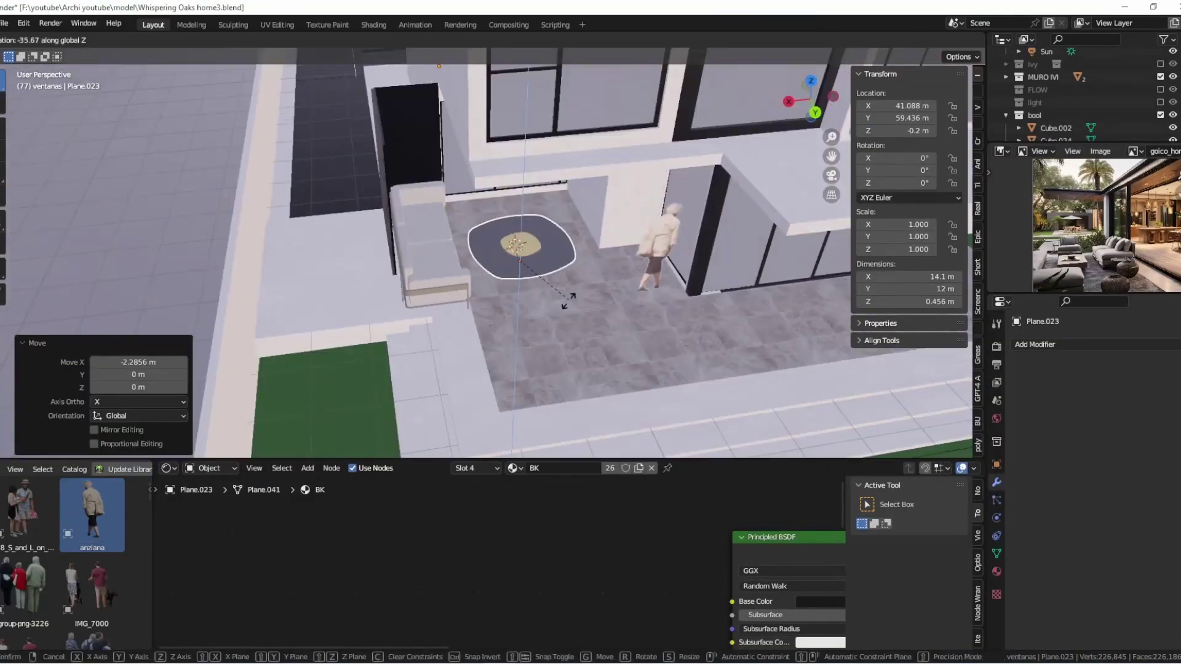
scroll(468, 259, "up", 5)
left_click(498, 212)
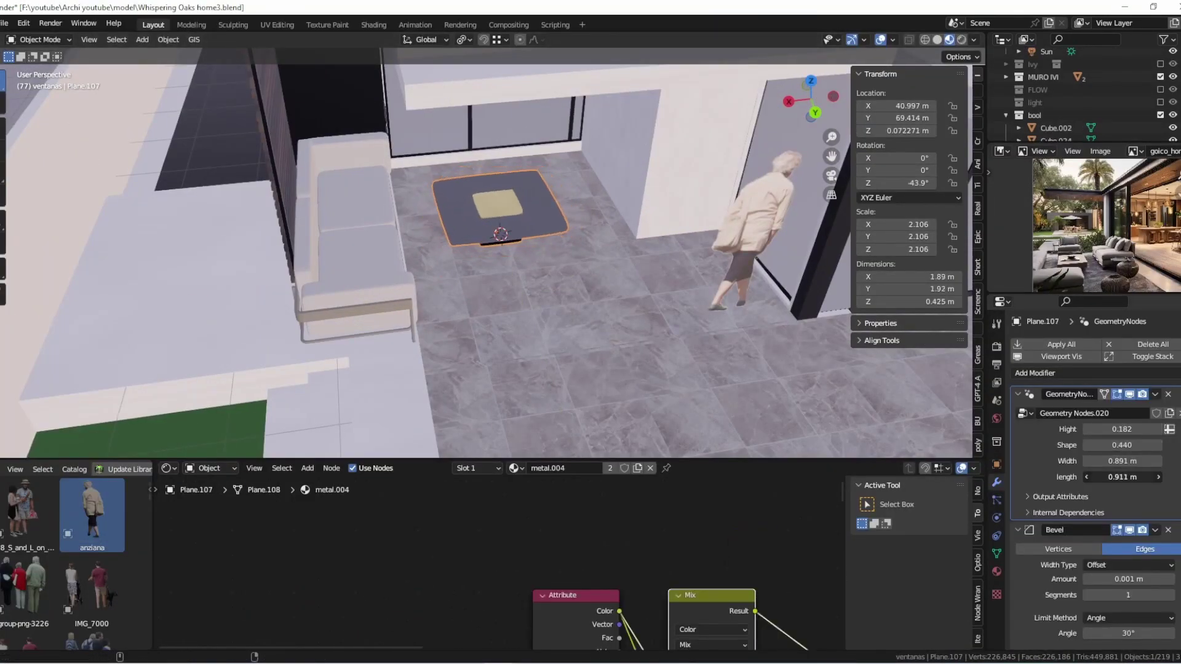
middle_click_drag(412, 195, 369, 246)
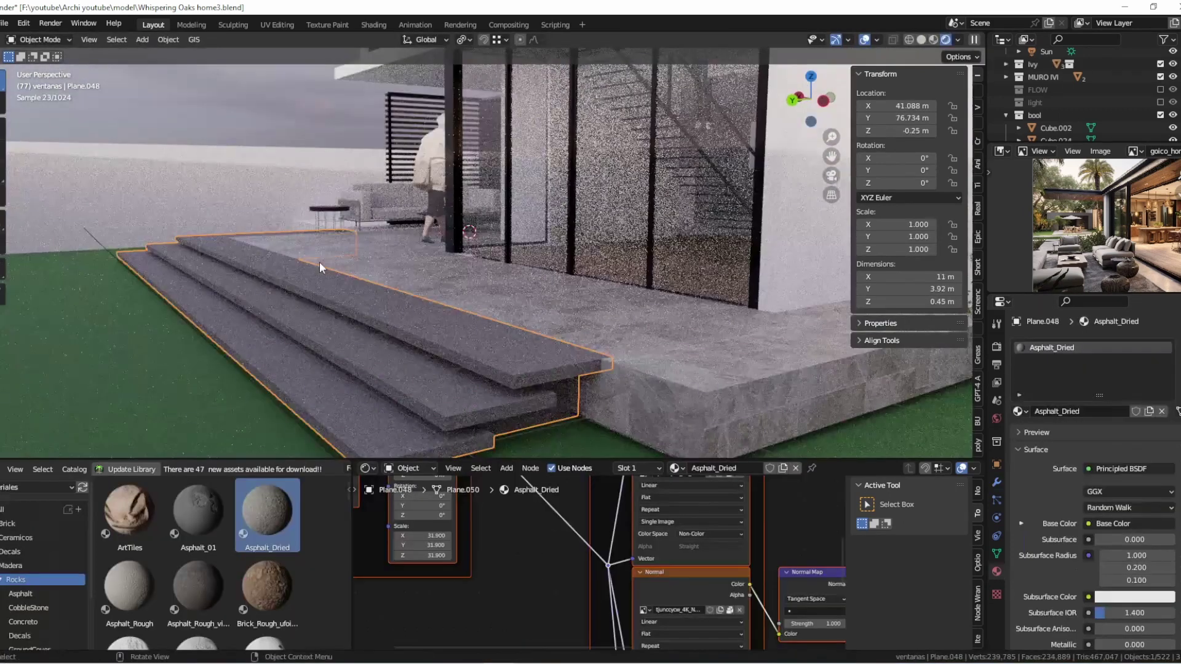
Rotate Camera.003 in camera view and render the image.
key("KP_0")
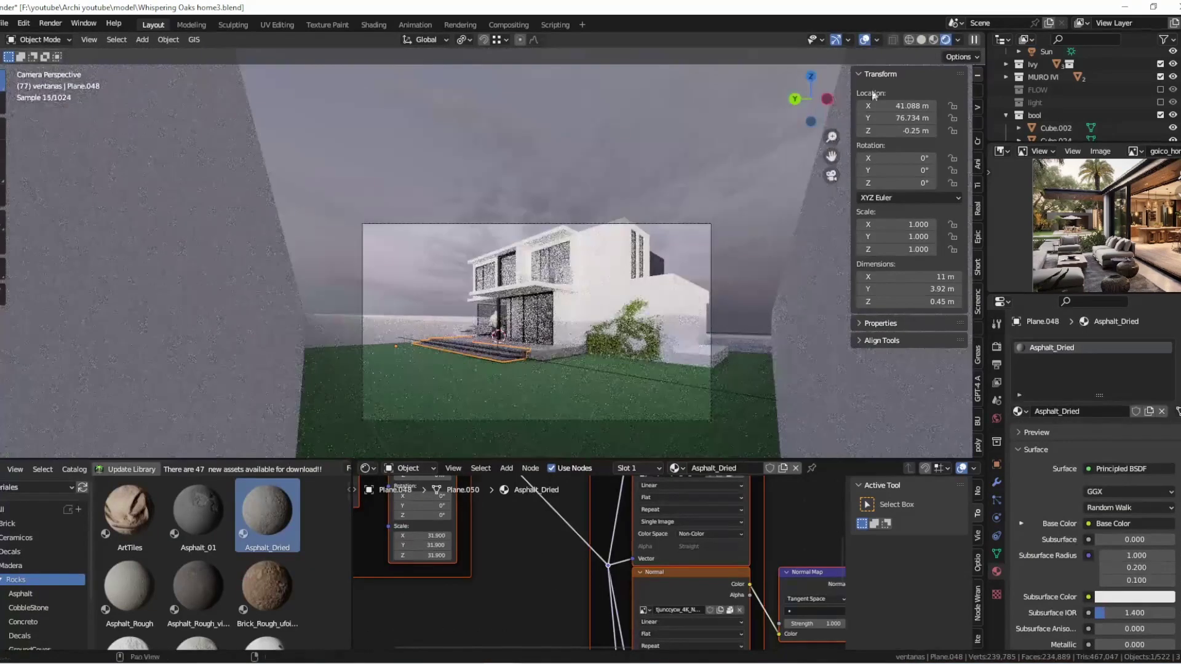
left_click(535, 225)
key("r")
key("r")
left_click(830, 229)
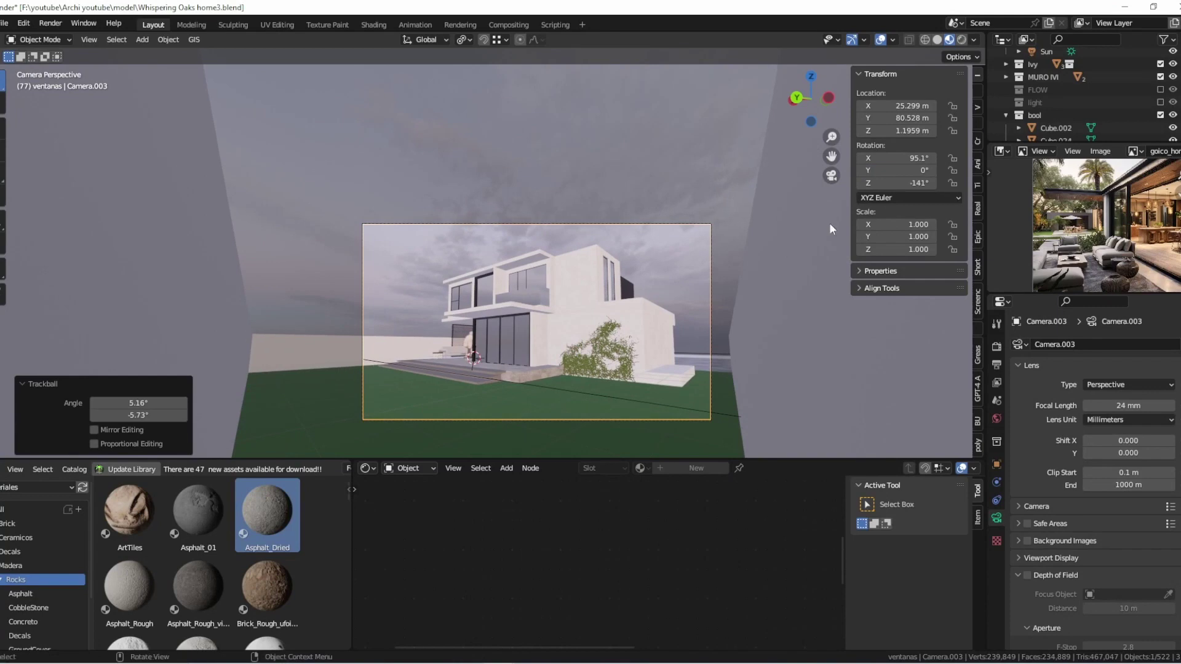
left_click(62, 38)
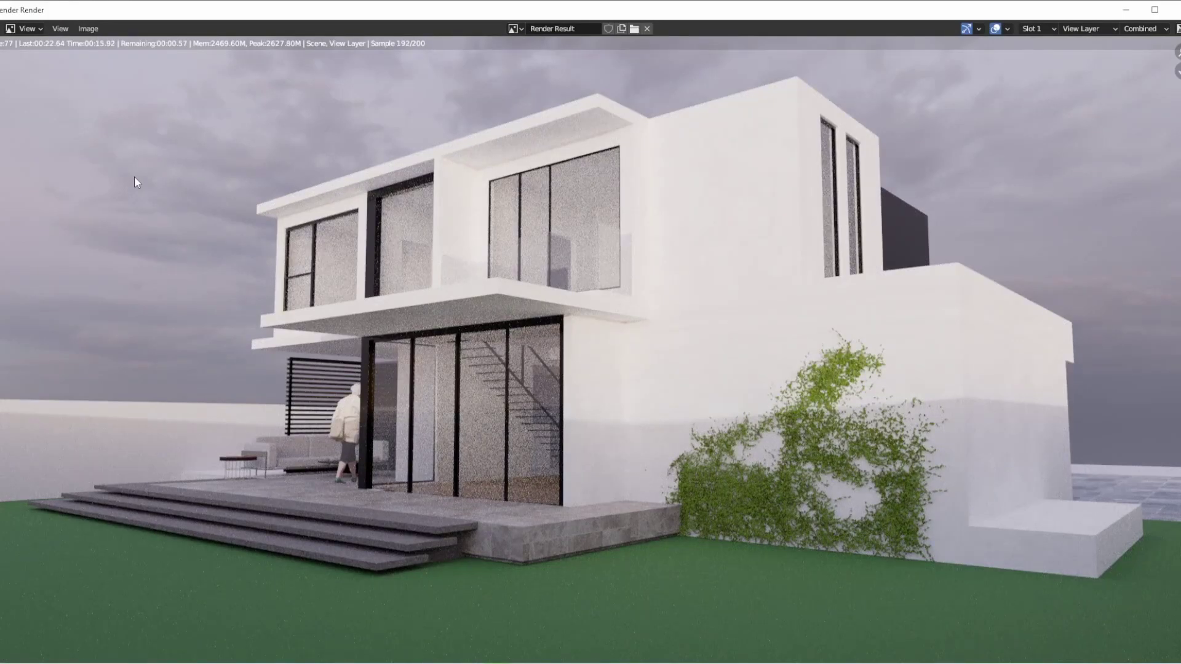
Compare the render with the next AI-generated house image.
scroll(607, 411, "down", 4)
scroll(153, 86, "up", 2)
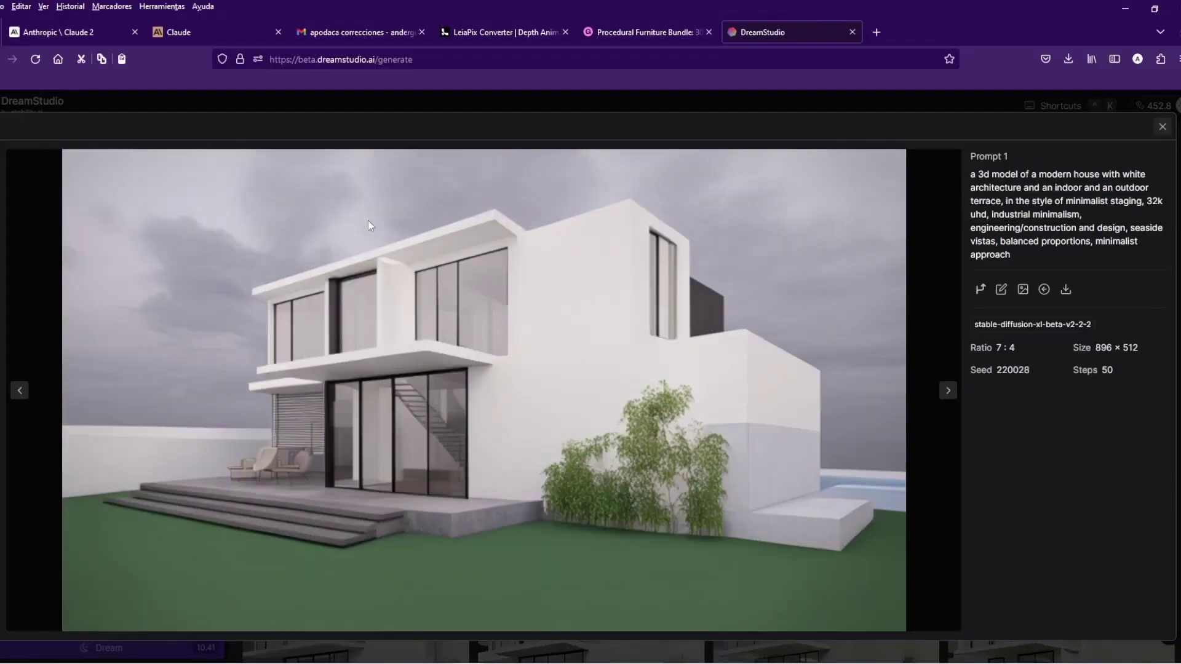
key("Right")
key("Right")
key("Right")
key("Right")
key("Right")
key("Right")
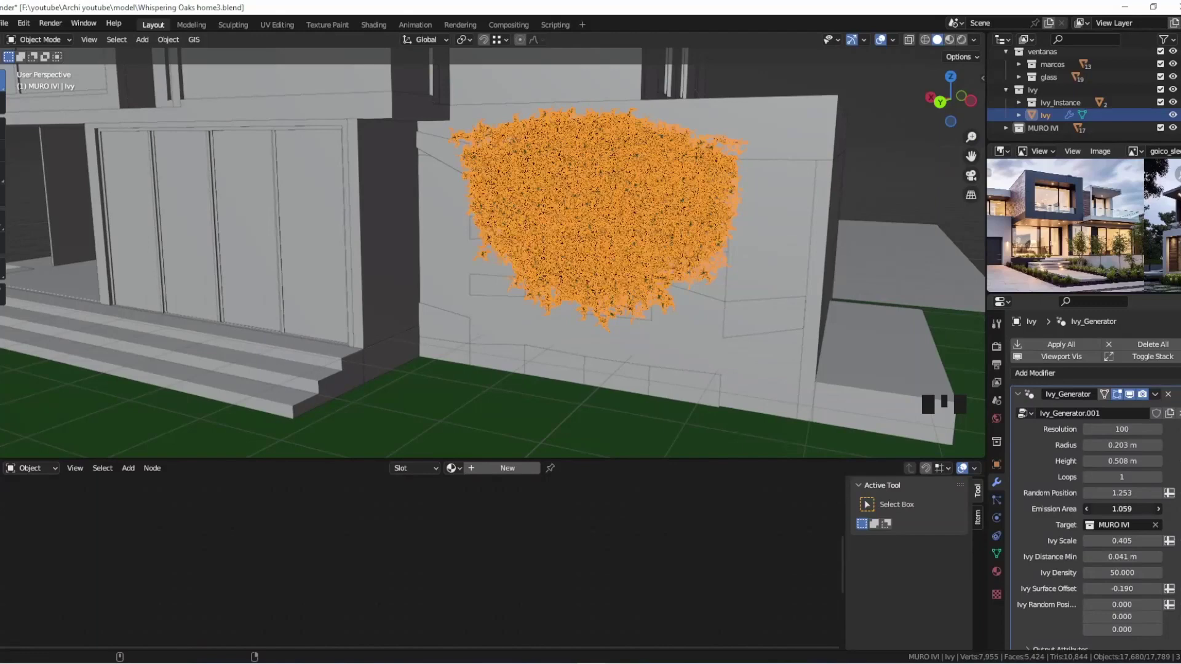
Move the ivy down along the Z axis toward the wall base.
middle_click_drag(609, 295, 640, 283)
key("g")
key("z")
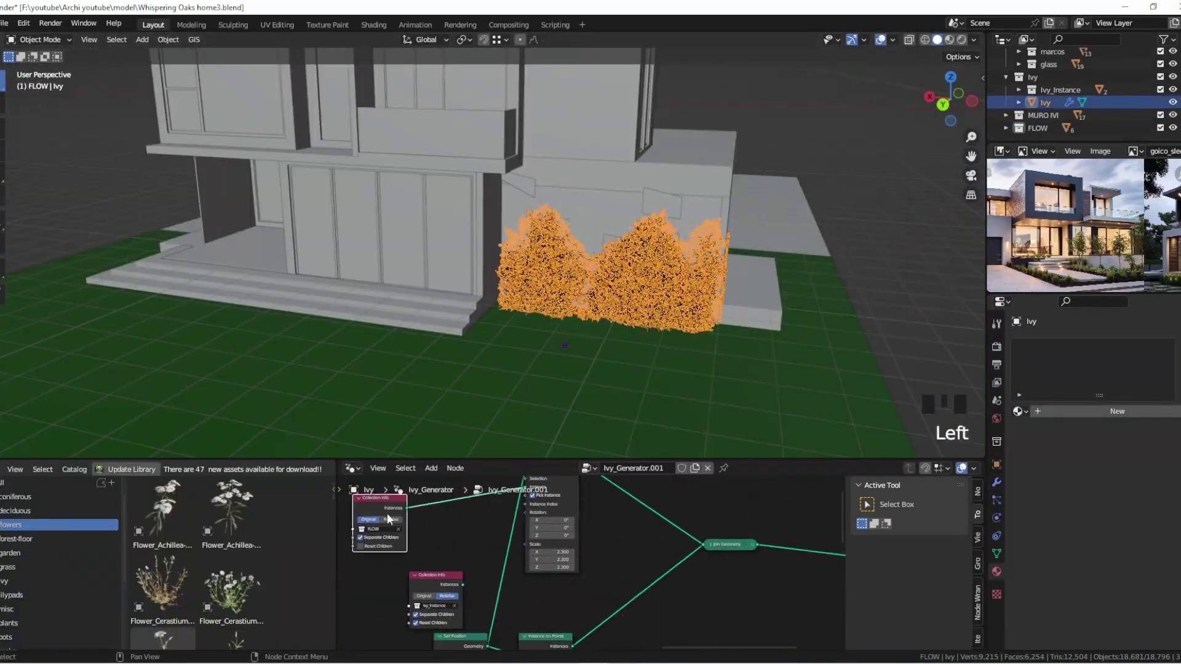
scroll(681, 273, "up", 3)
Add a Delete Geometry node to the flowers' node tree.
key("shift+a")
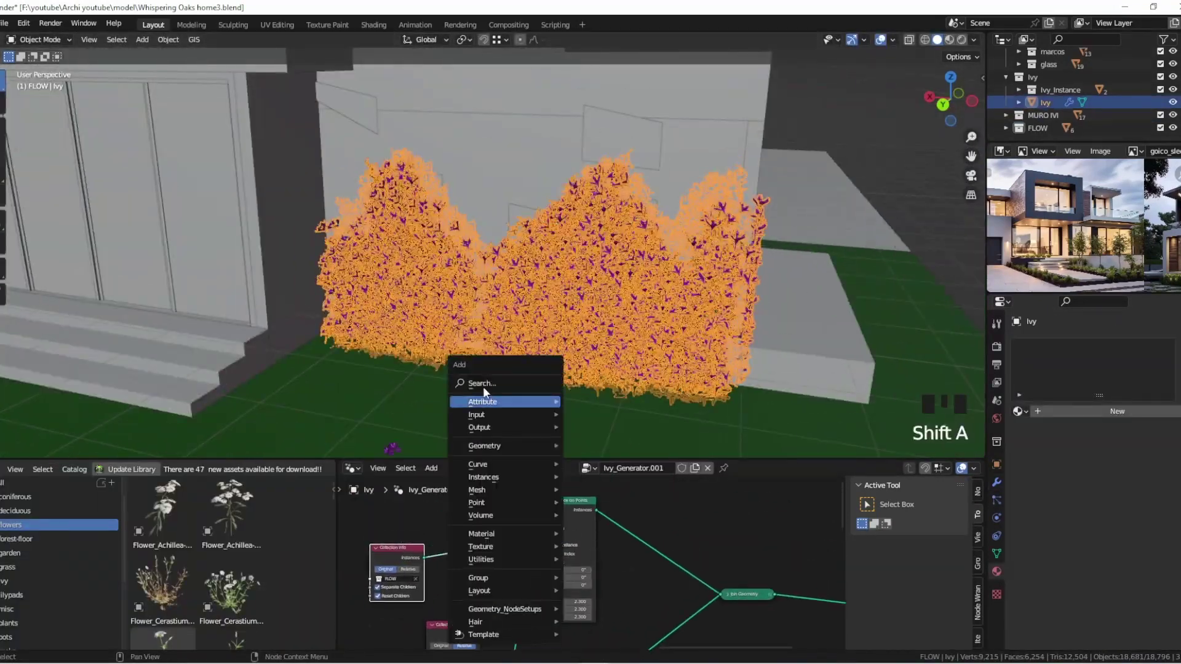
left_click(536, 622)
scroll(564, 569, "up", 2)
left_click(563, 569)
Add a Random Value (Boolean) node with probability 0.500 to randomly thin the flowers.
key("shift+a")
type("rand")
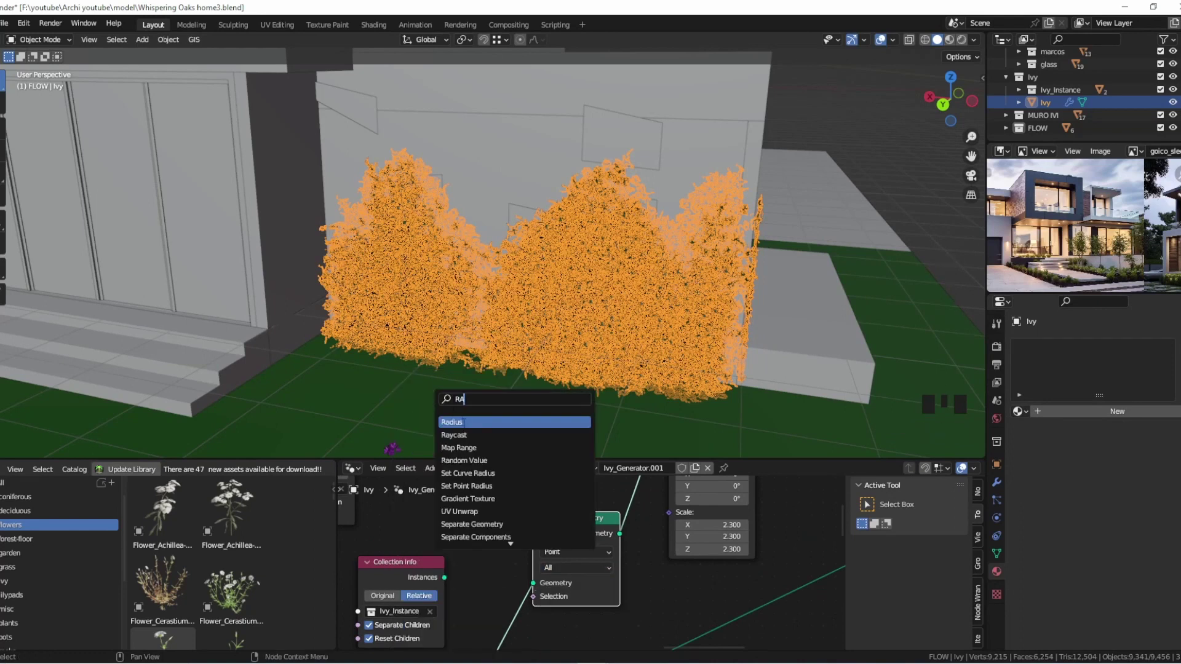
key("Return")
left_click(487, 540)
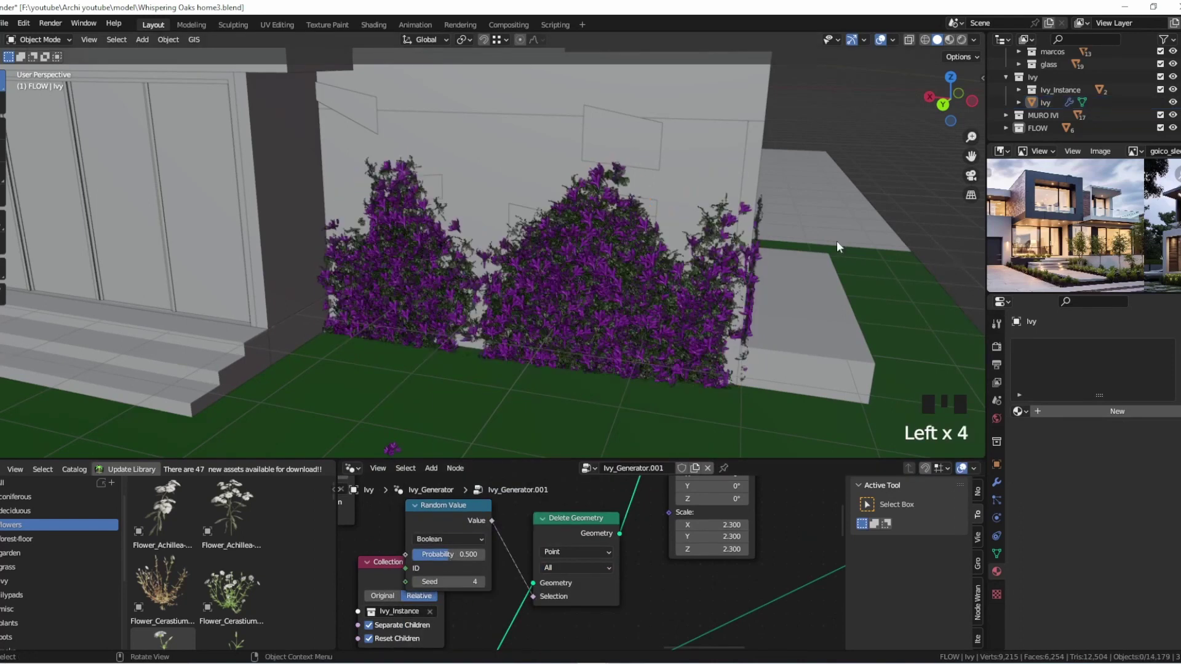